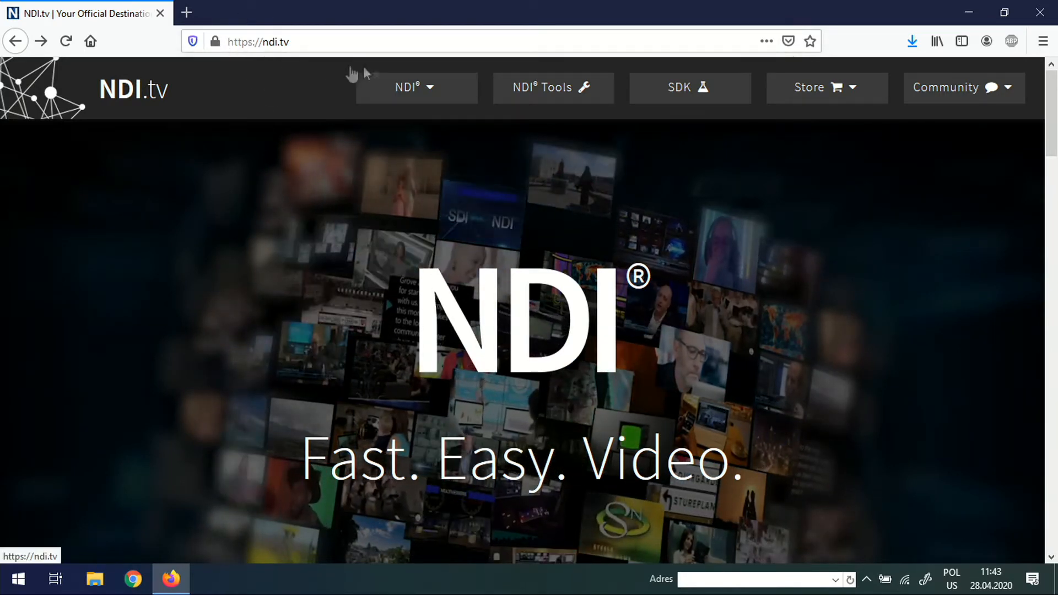
# Step: Open the NDI Tools page and request the download of NDI Tools for Windows
pyautogui.click(532, 103)
pyautogui.scroll(-8, 498, 180)
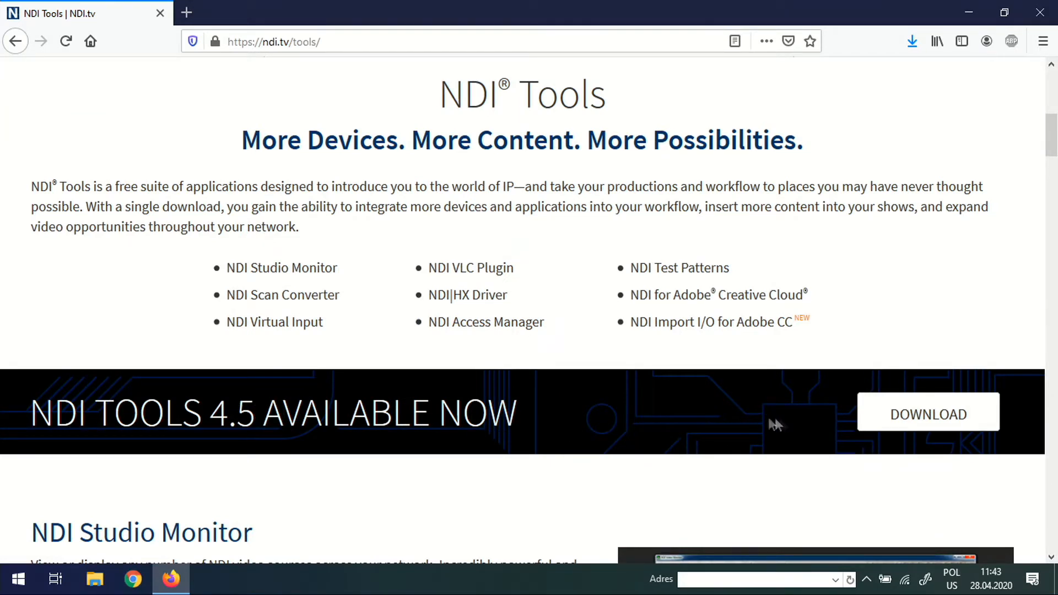
pyautogui.click(917, 427)
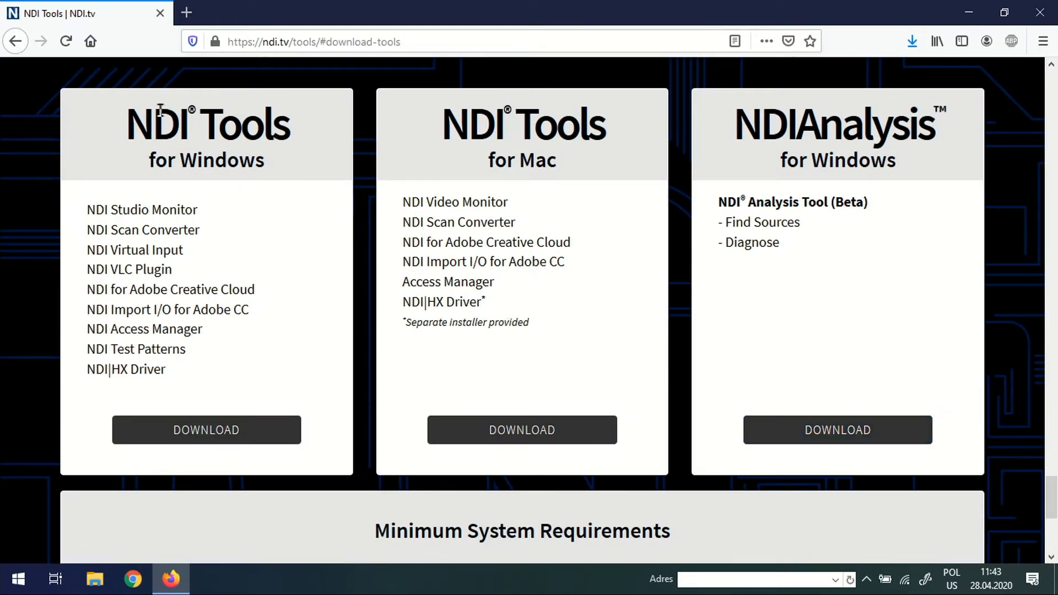
pyautogui.click(207, 429)
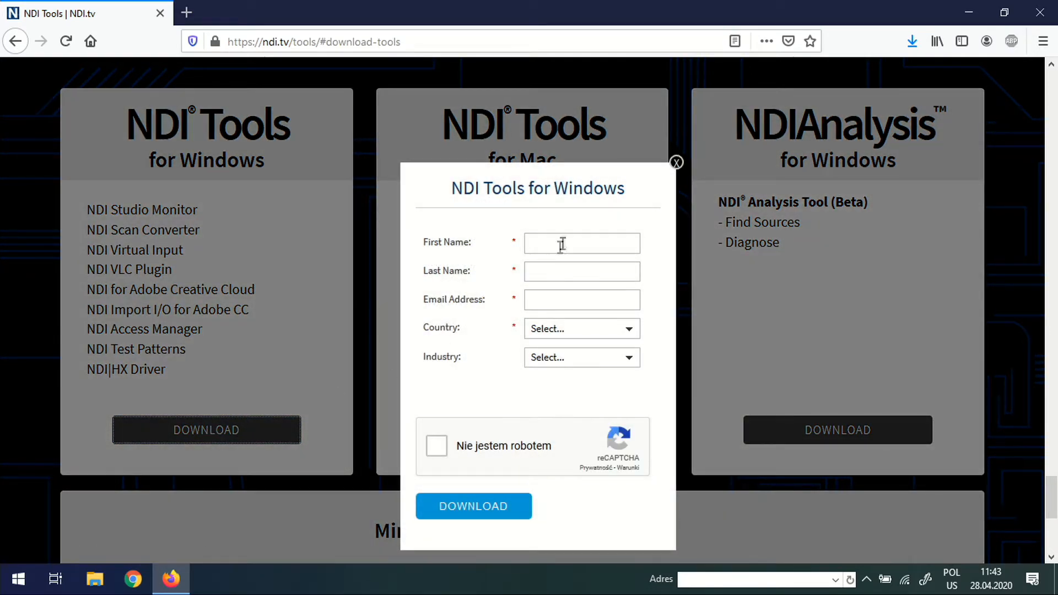
# Step: Fill in the first name, last name and e-mail address on the download form
pyautogui.click(563, 241)
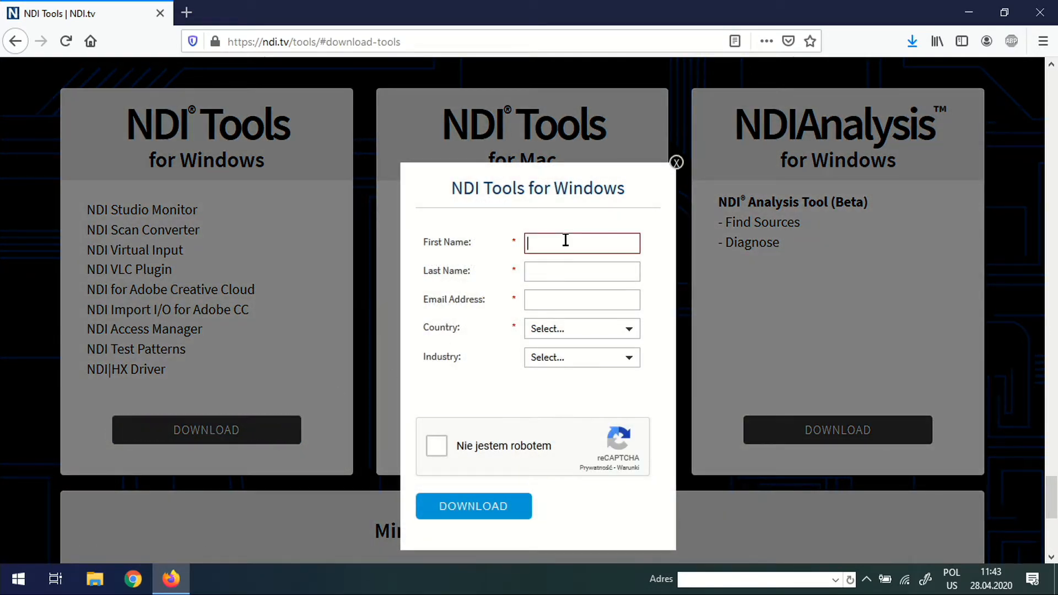
pyautogui.click(555, 259)
pyautogui.click(596, 271)
pyautogui.click(573, 284)
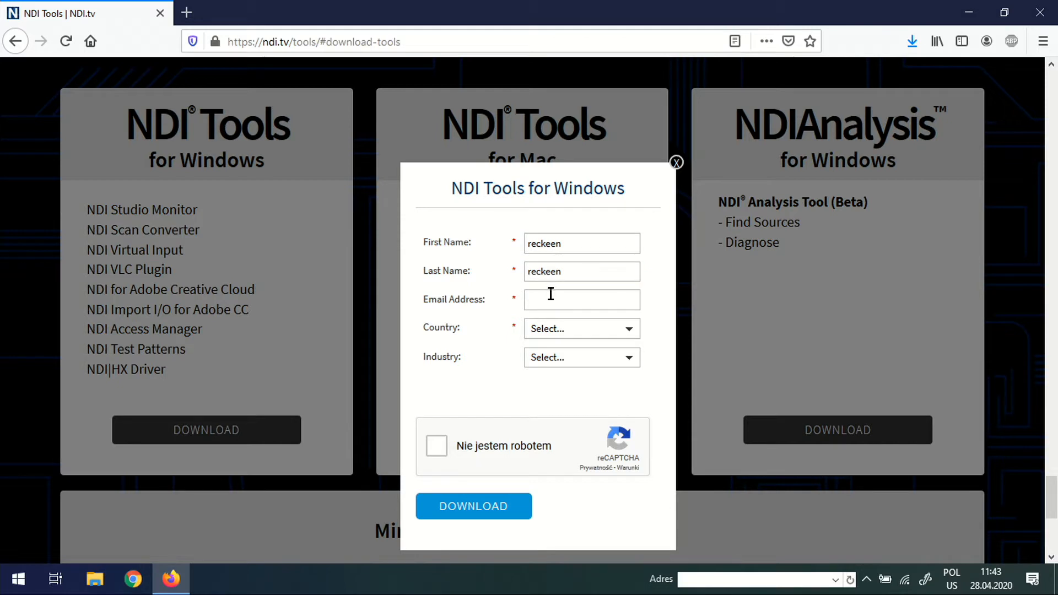
pyautogui.click(551, 294)
# Step: Set the country to United States, the state to NJ and the industry to Video Production
pyautogui.click(556, 328)
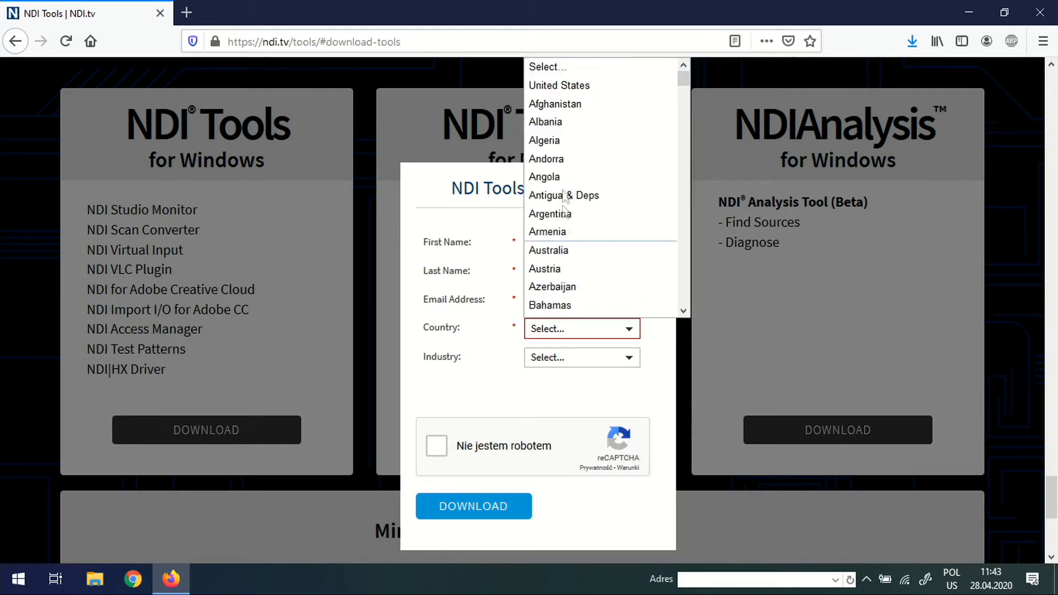
pyautogui.click(558, 87)
pyautogui.click(561, 357)
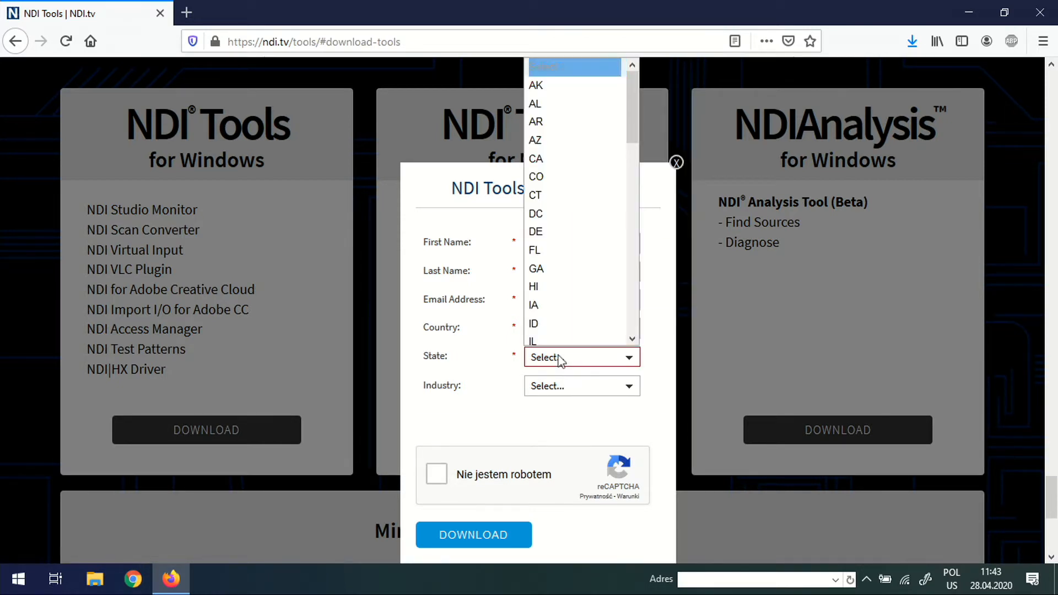
pyautogui.scroll(-5, 559, 299)
pyautogui.scroll(-1, 561, 300)
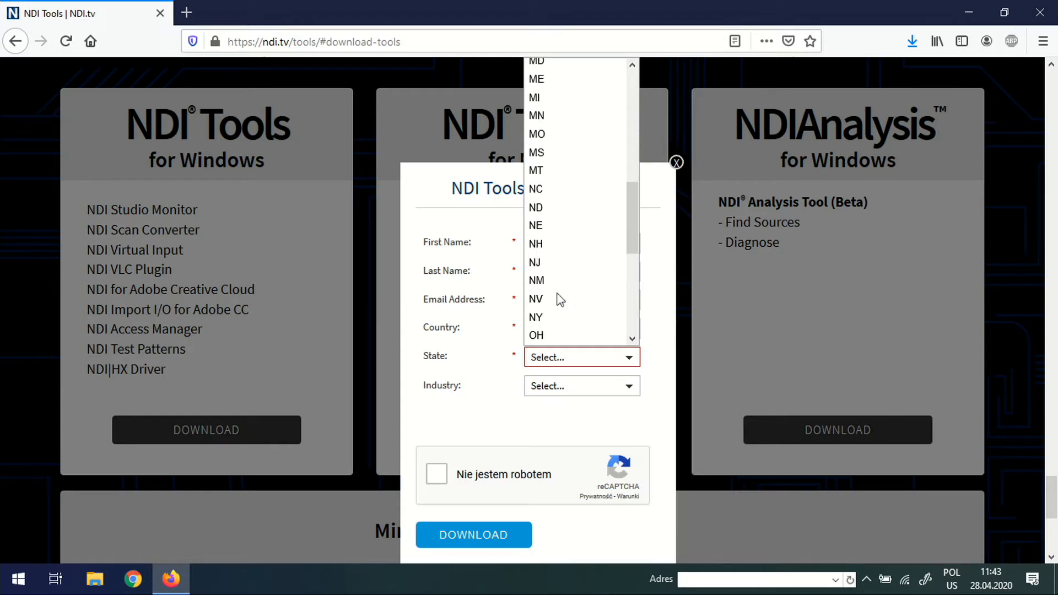
pyautogui.click(552, 266)
pyautogui.click(551, 386)
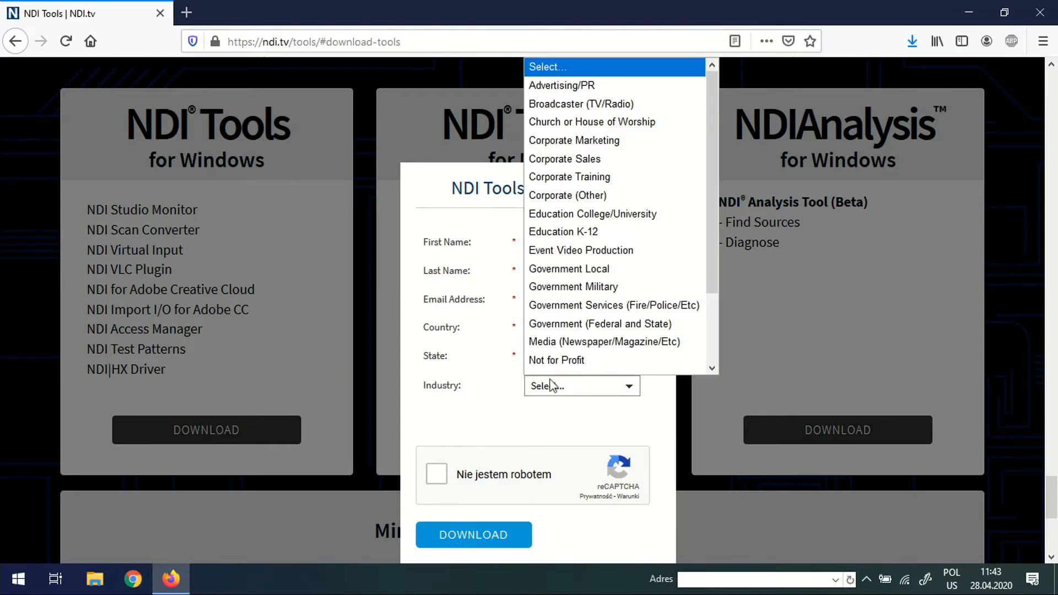
pyautogui.scroll(-3, 560, 358)
pyautogui.click(564, 349)
# Step: Confirm the robot check, submit the form and save the NDI 4 Tools.exe installer
pyautogui.click(439, 474)
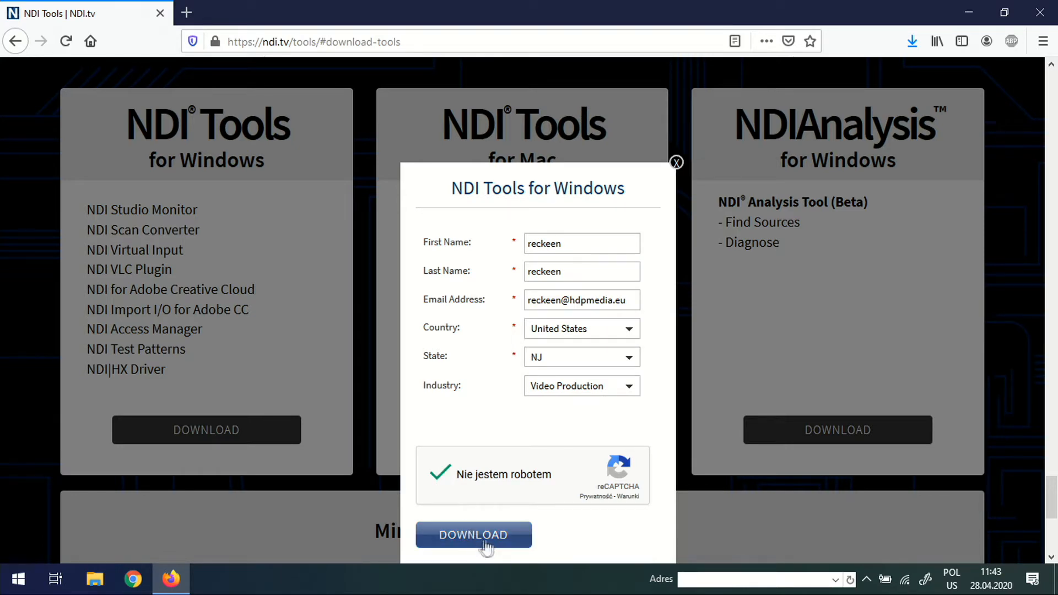
pyautogui.click(506, 537)
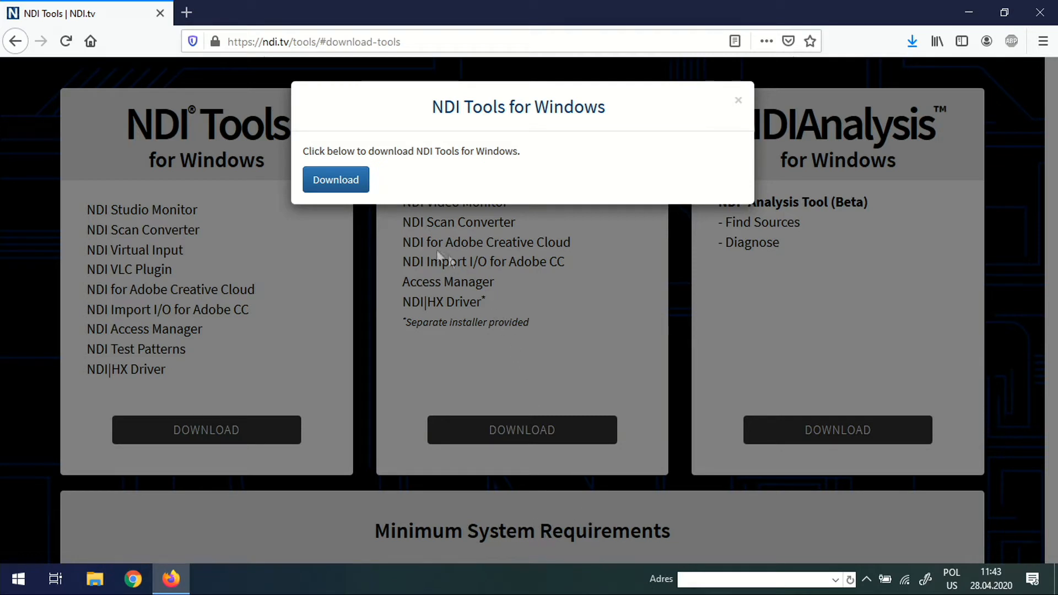
pyautogui.click(355, 187)
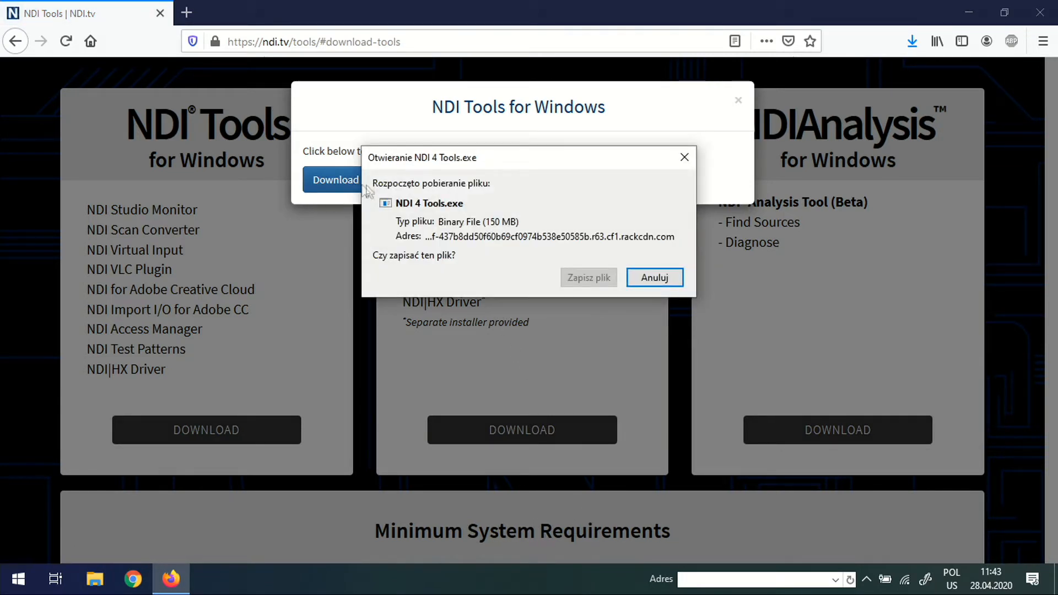
pyautogui.click(577, 278)
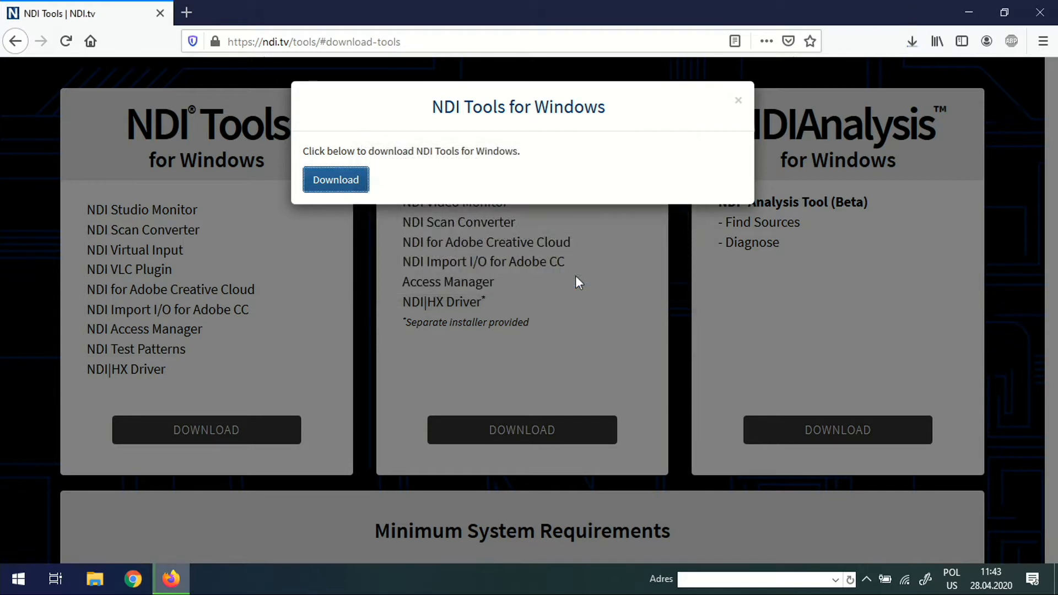
# Step: Run the NDI 4 Tools.exe installer from the desktop and allow it to make changes to the computer
pyautogui.click(969, 13)
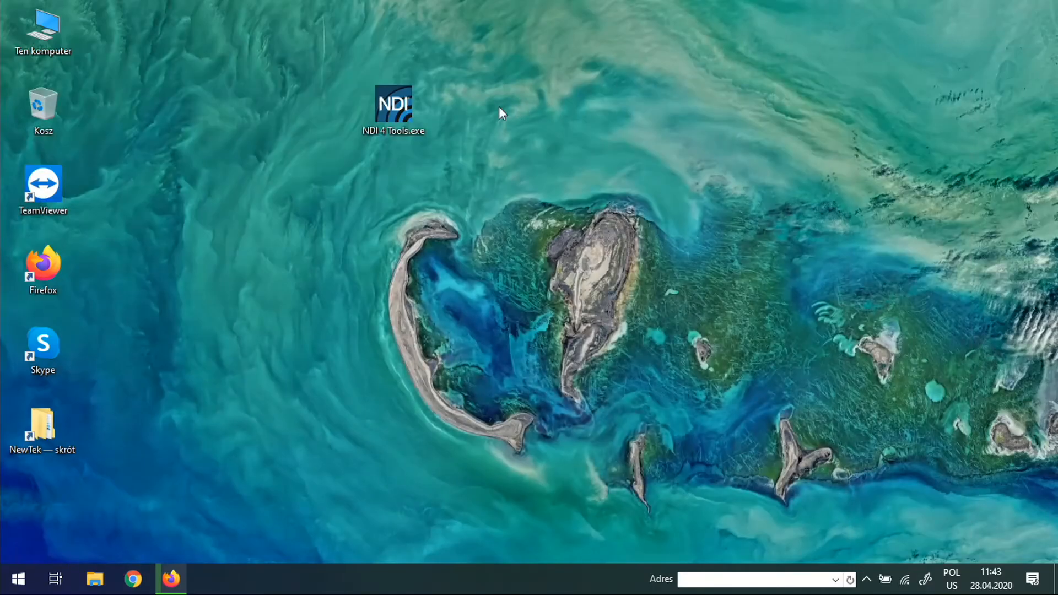
pyautogui.doubleClick(384, 114)
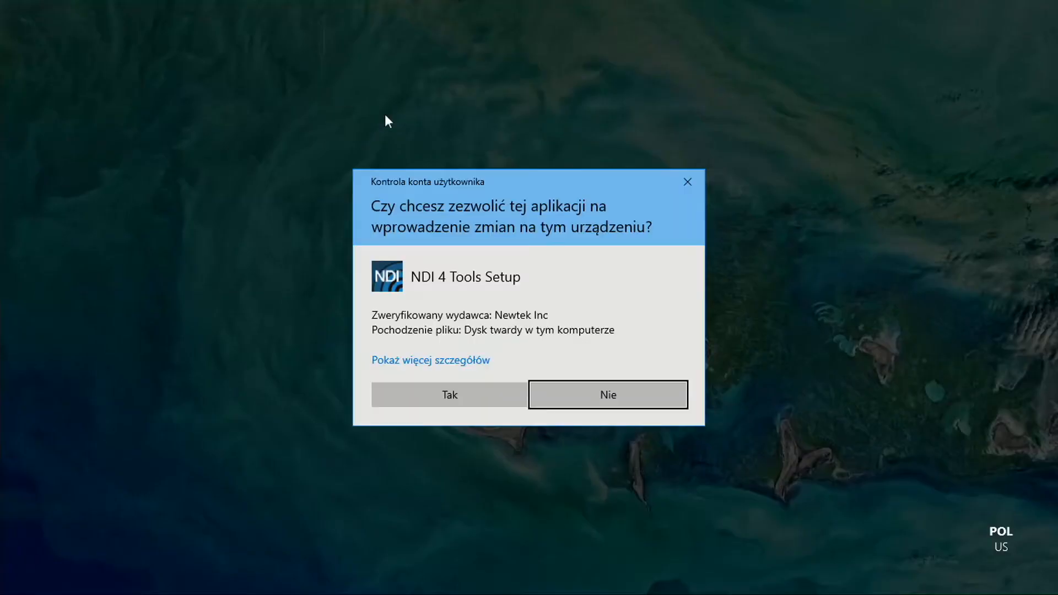
pyautogui.click(405, 400)
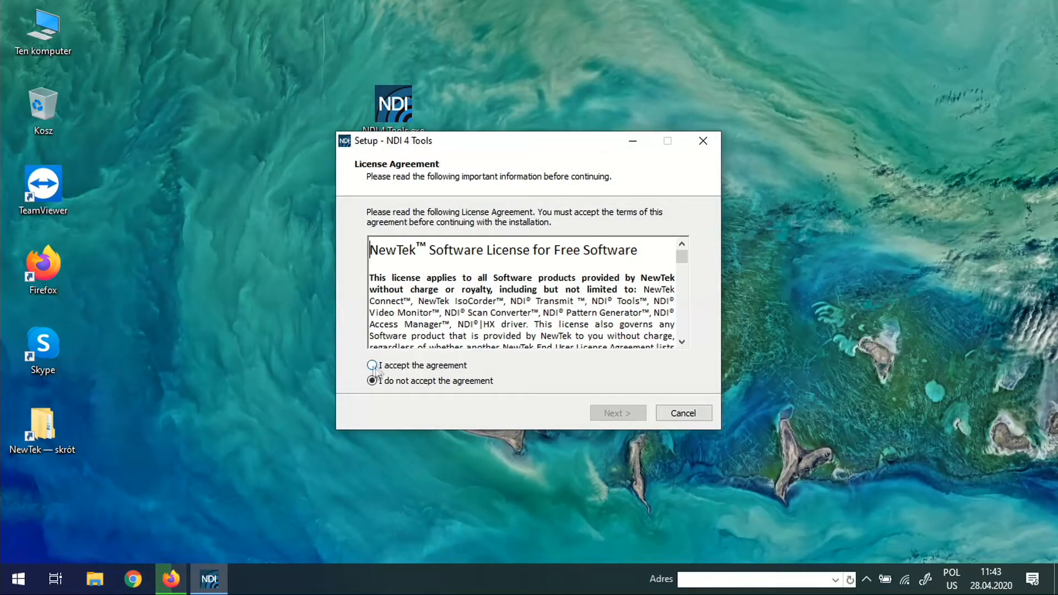
# Step: Accept the license agreement and keep the default destination folder for NDI 4 Tools
pyautogui.click(372, 366)
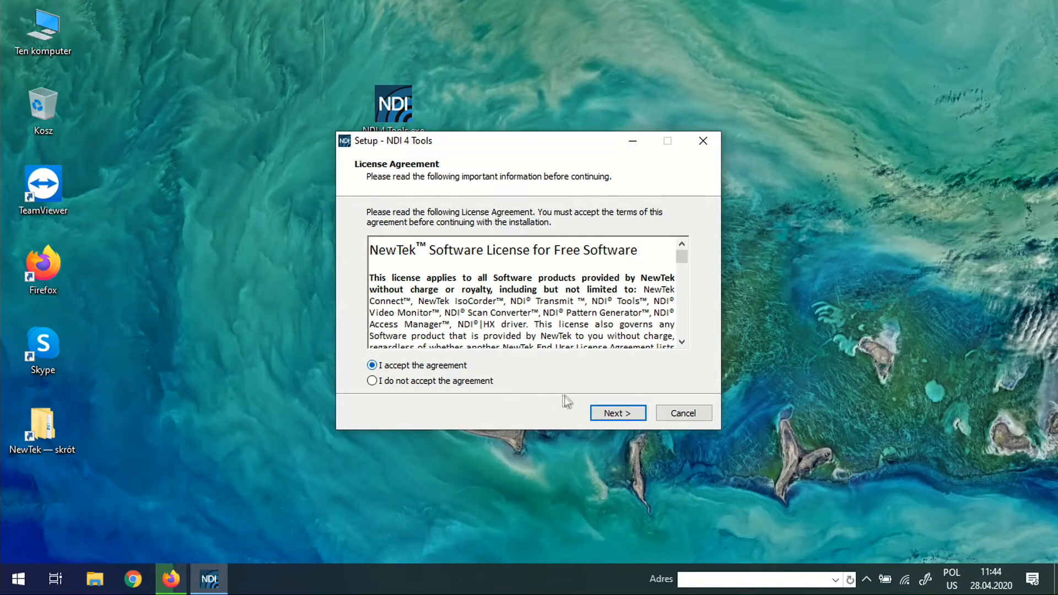
pyautogui.click(629, 415)
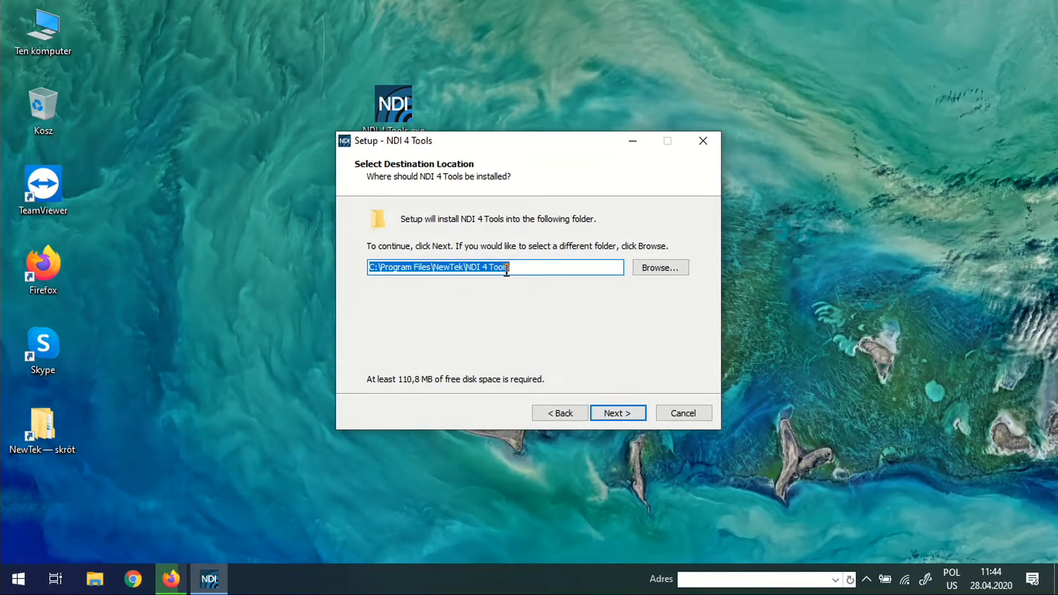
pyautogui.click(606, 411)
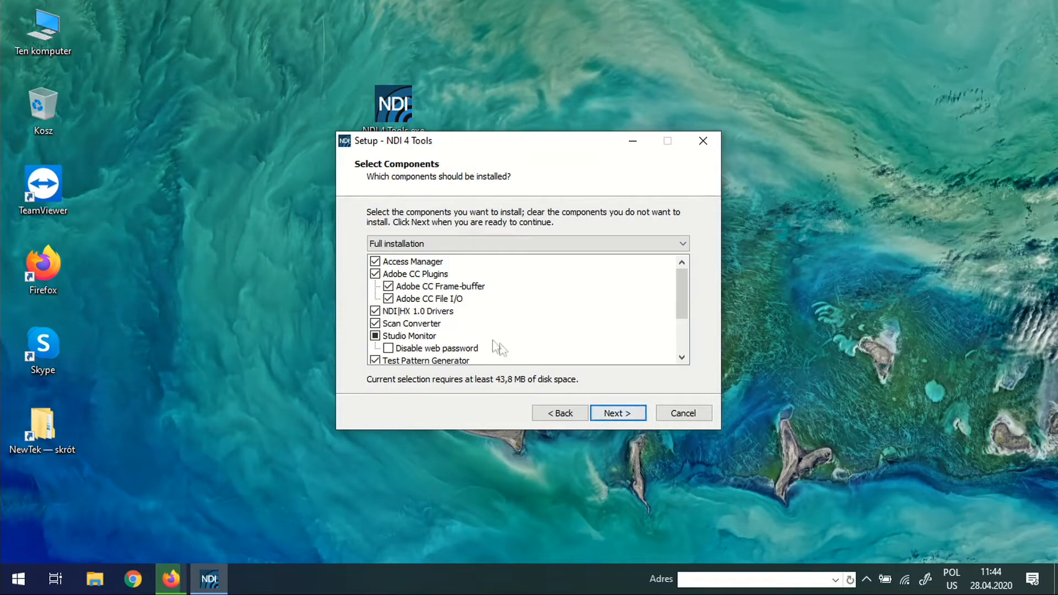
# Step: Exclude the Adobe CC Plugins and VLC Media Player plugin, and select Virtual Input with Run at Windows start
pyautogui.click(374, 275)
pyautogui.scroll(-2, 374, 278)
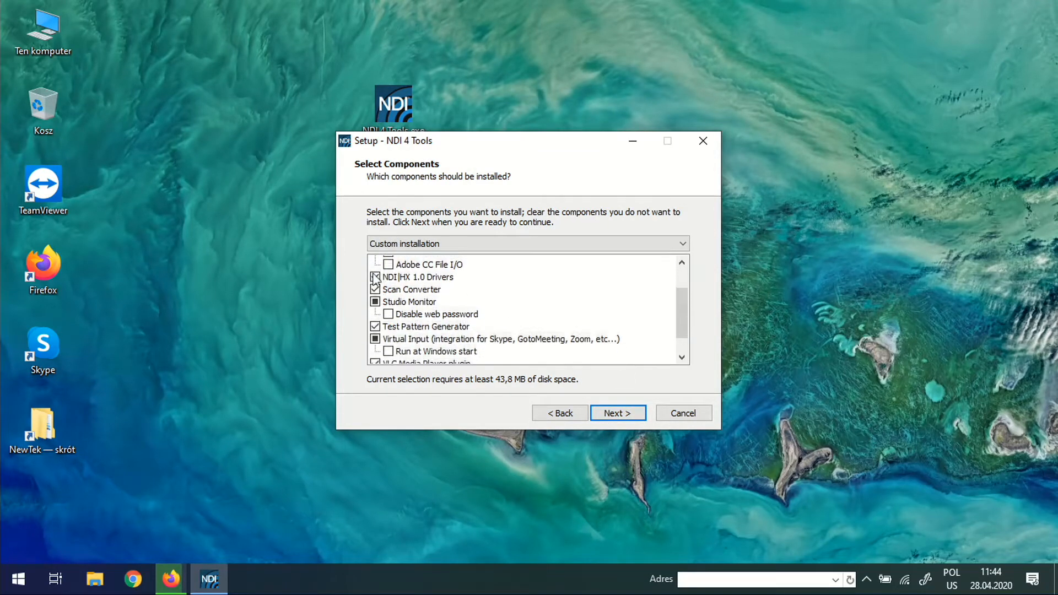
pyautogui.click(374, 336)
pyautogui.click(375, 312)
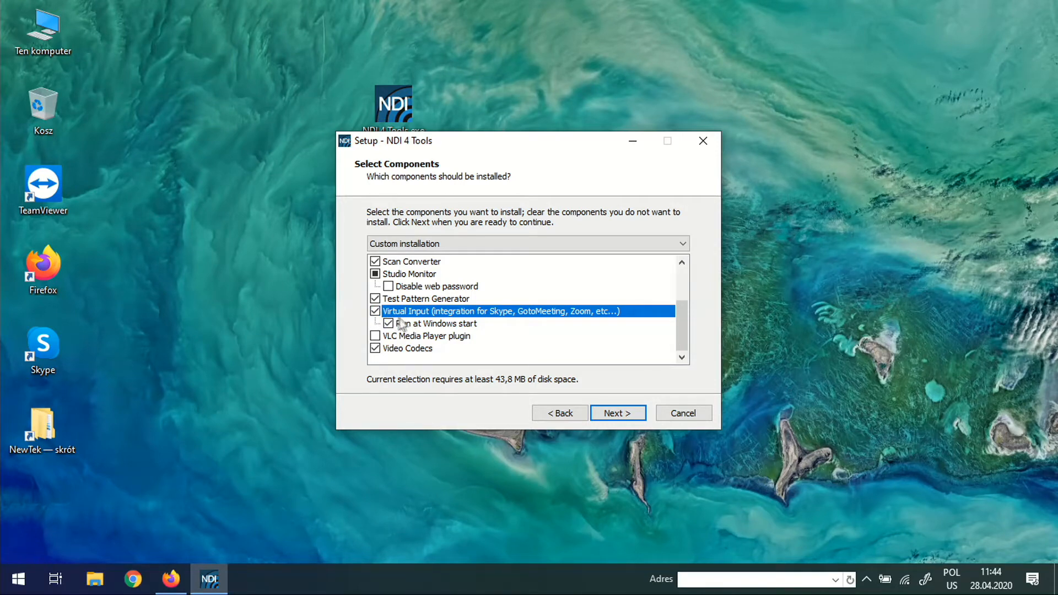
pyautogui.click(617, 414)
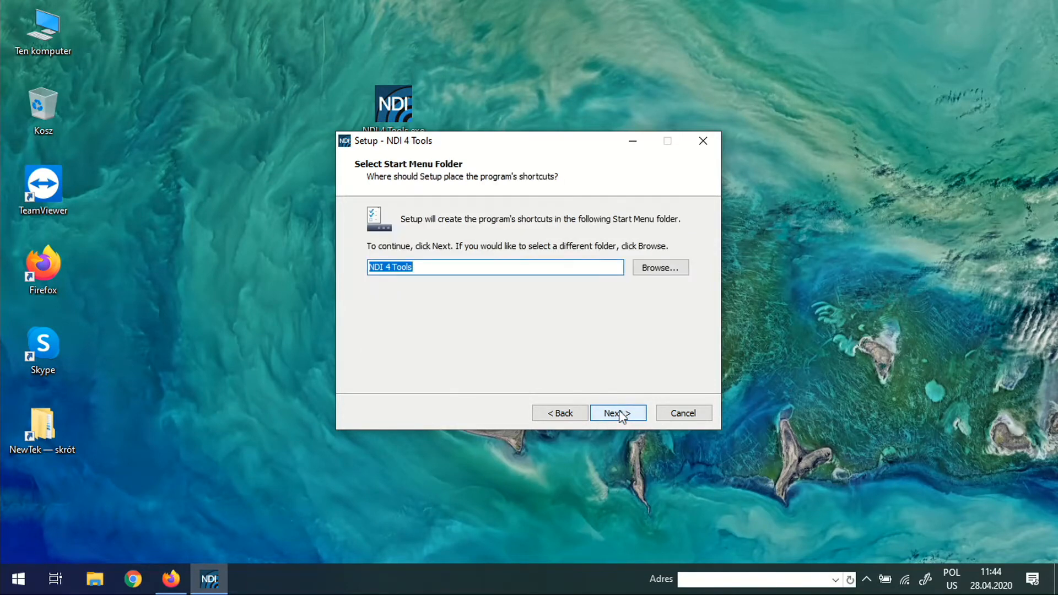
# Step: Install NDI 4 Tools with the default Start Menu folder and finish the setup without viewing the introduction to NDI
pyautogui.click(621, 417)
pyautogui.click(619, 413)
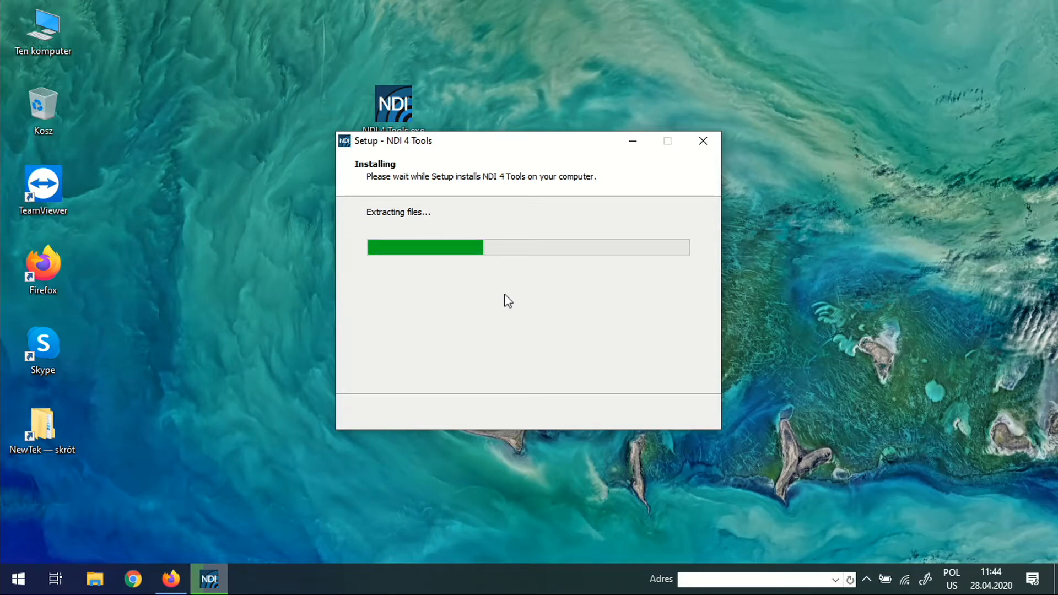
pyautogui.click(481, 275)
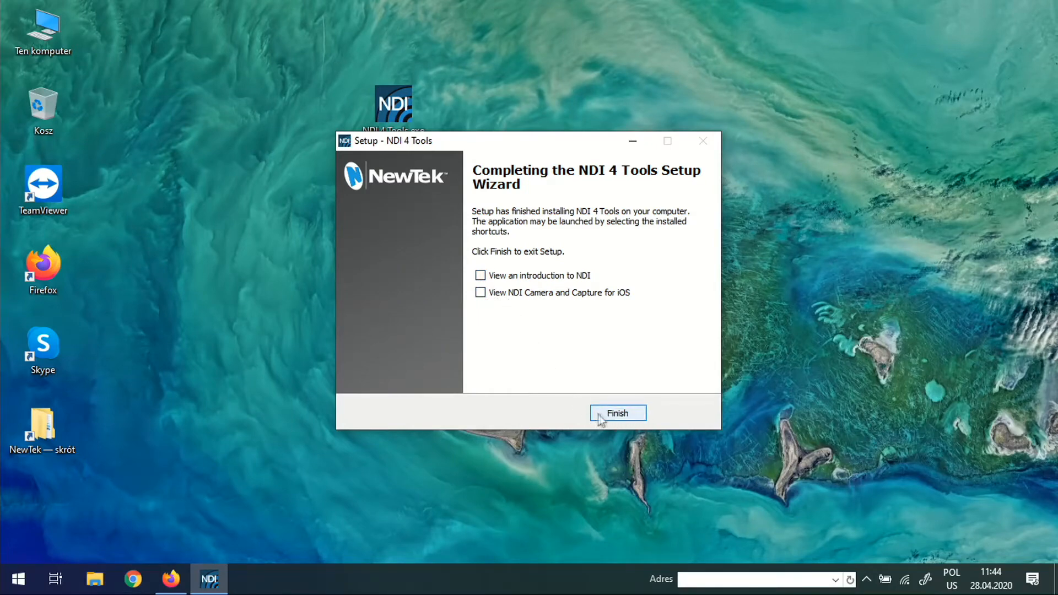
pyautogui.click(619, 413)
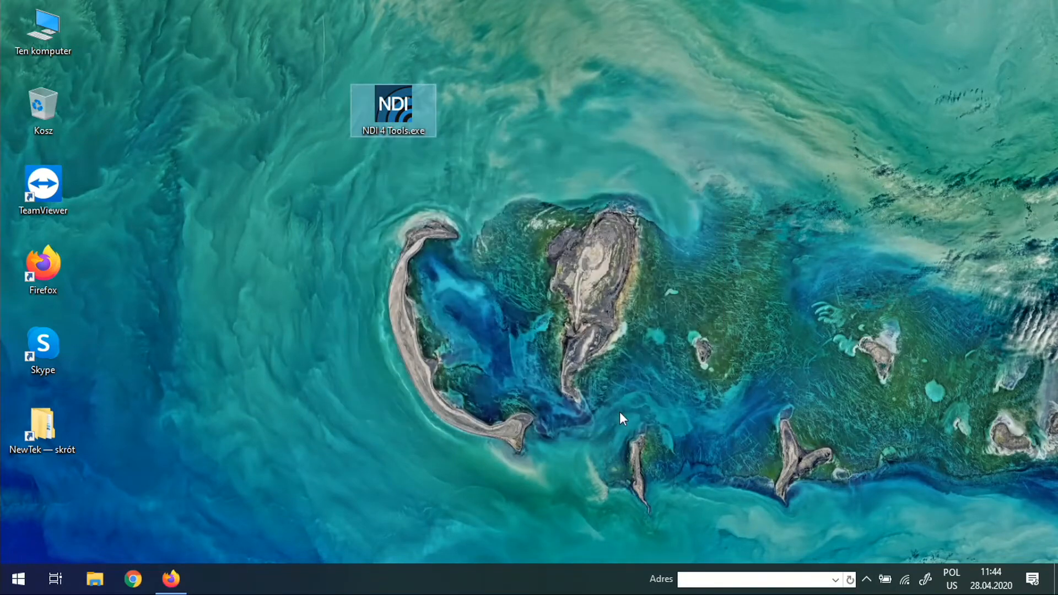
# Step: Launch NDI Virtual Input.exe from the Virtual Input folder inside NewTek's NDI 4 Tools folder, and close the file window
pyautogui.doubleClick(40, 421)
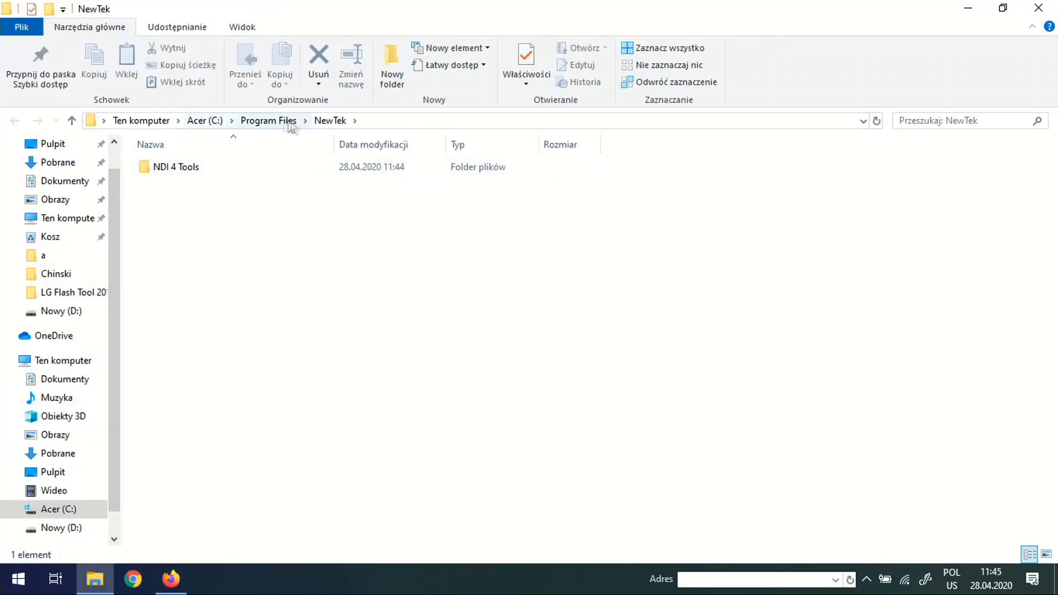
pyautogui.doubleClick(185, 167)
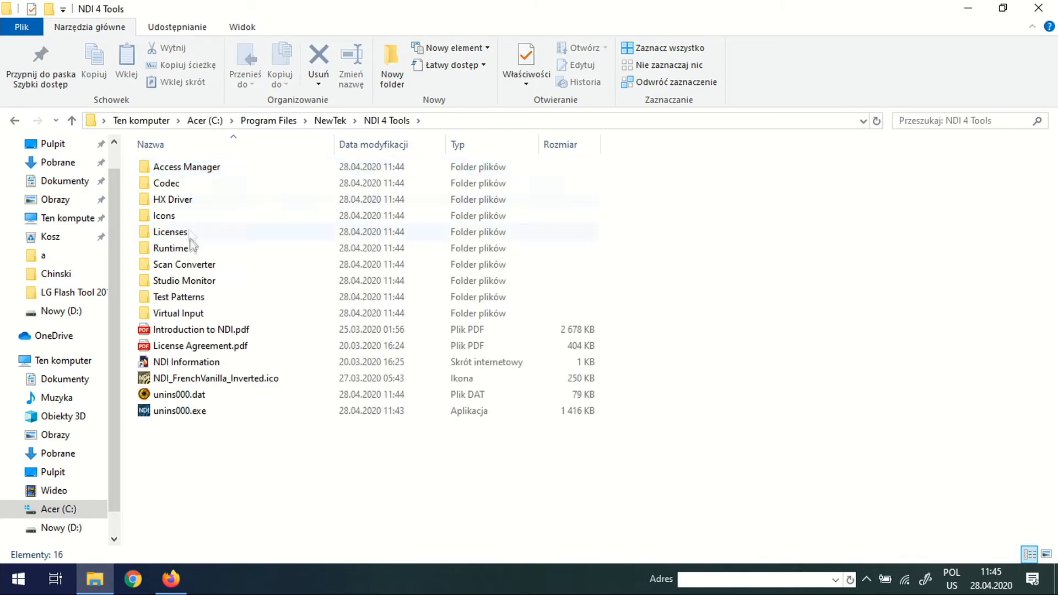
pyautogui.doubleClick(194, 313)
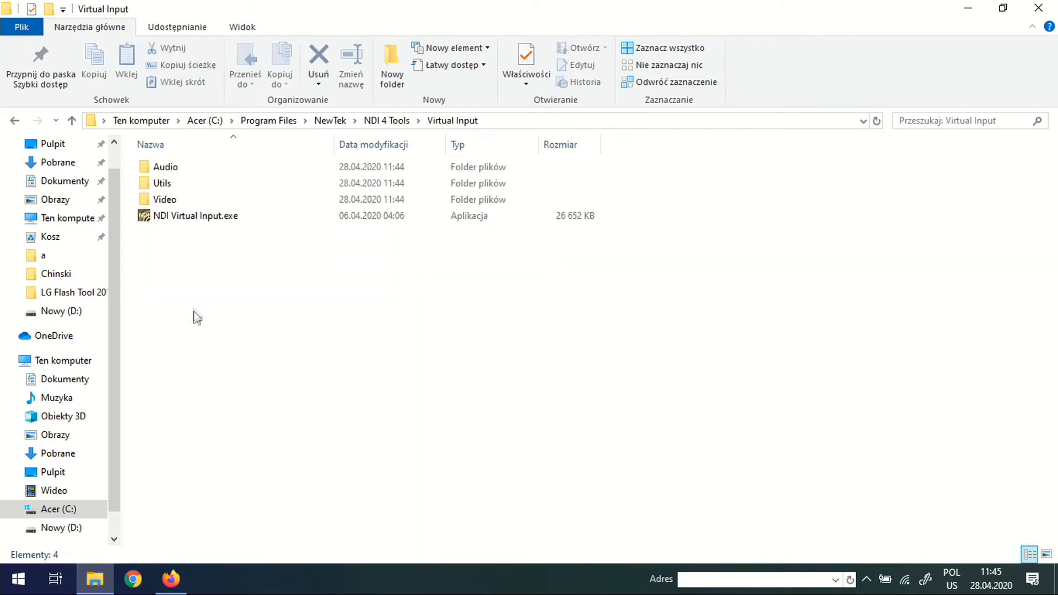
pyautogui.doubleClick(200, 222)
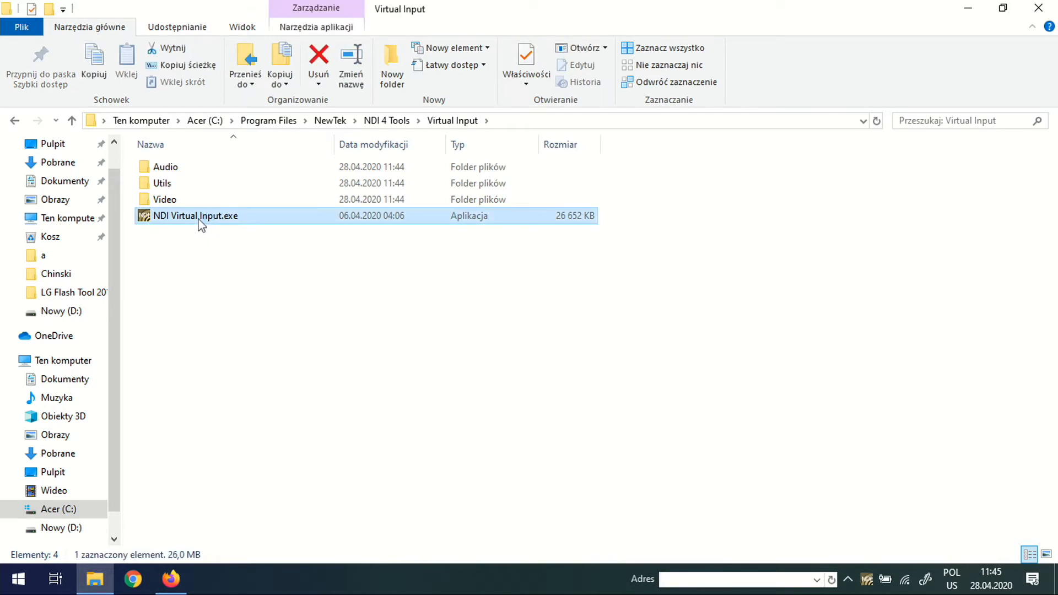
pyautogui.click(1040, 9)
pyautogui.click(283, 302)
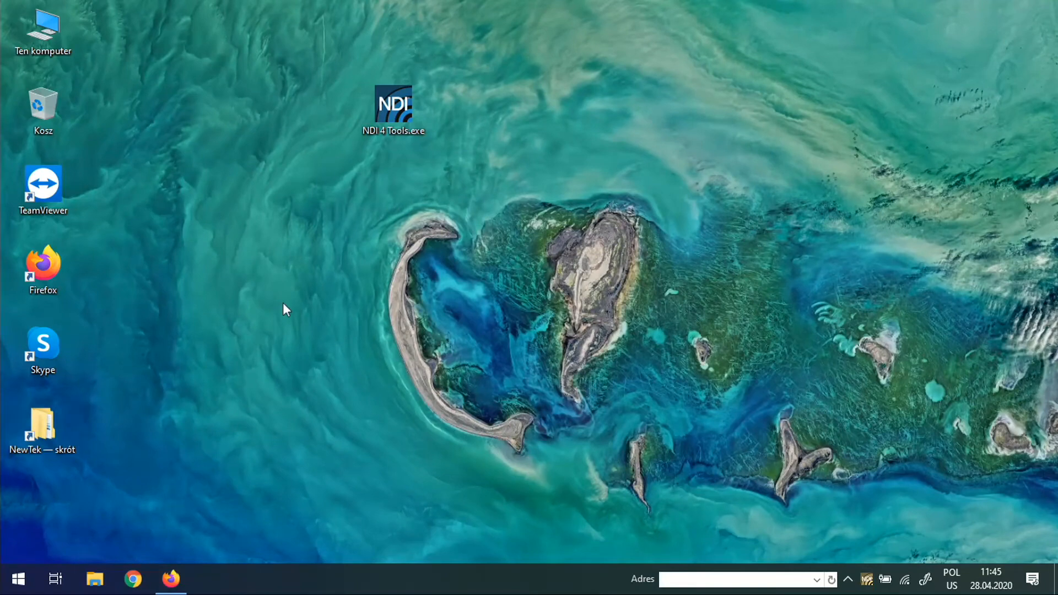
# Step: Open Skype, allow NDI usage in the advanced calling settings, and close the settings window
pyautogui.doubleClick(47, 333)
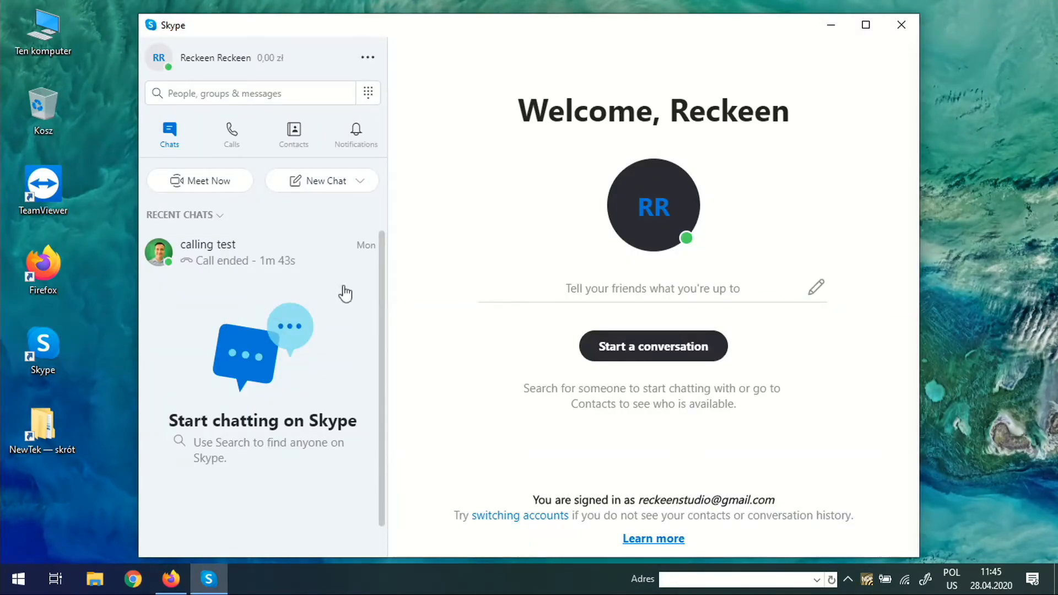
pyautogui.click(367, 58)
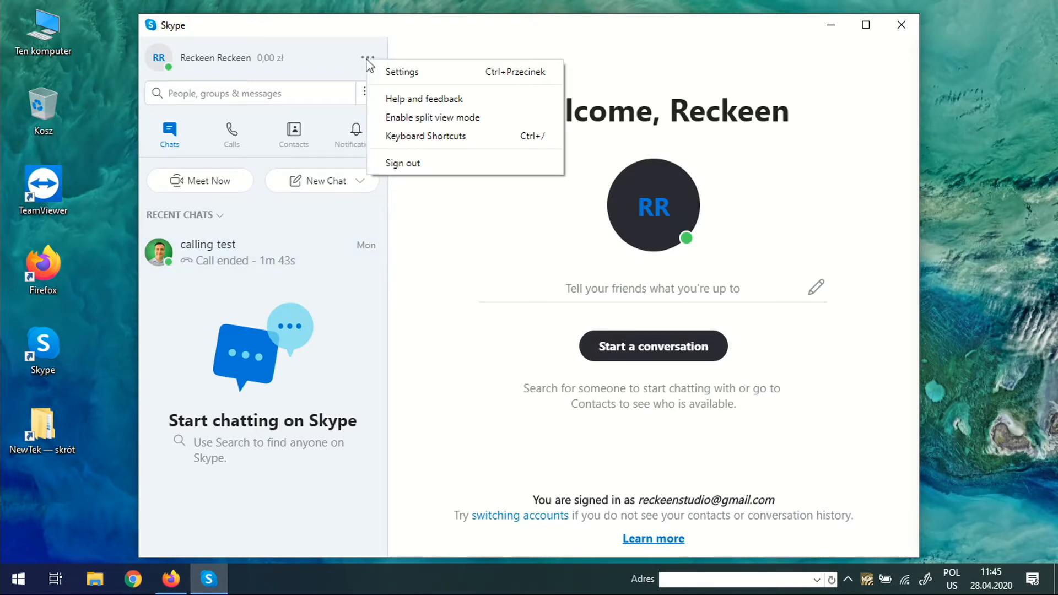
pyautogui.click(403, 72)
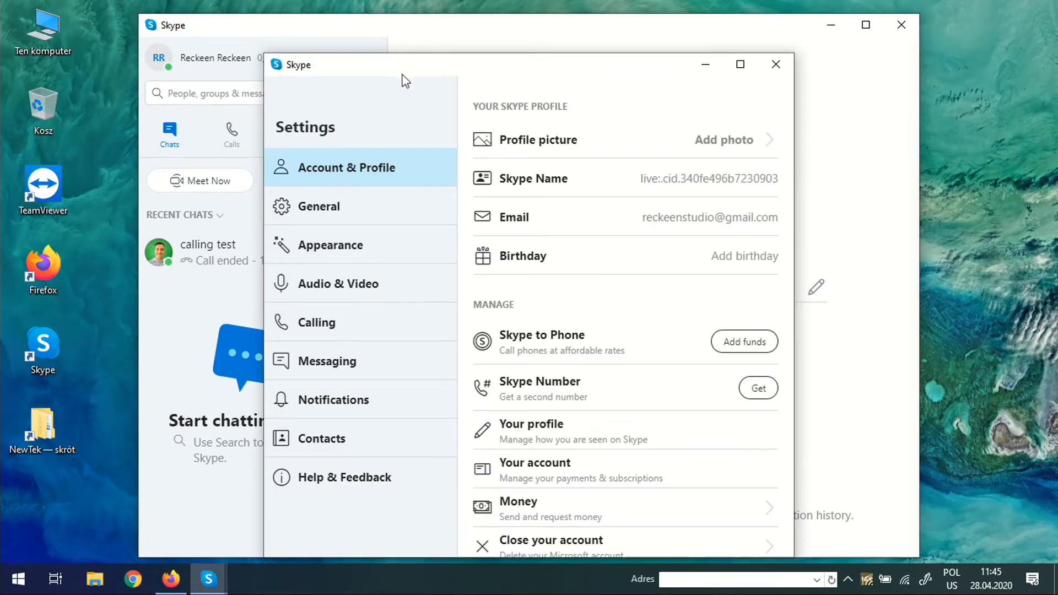
pyautogui.click(326, 328)
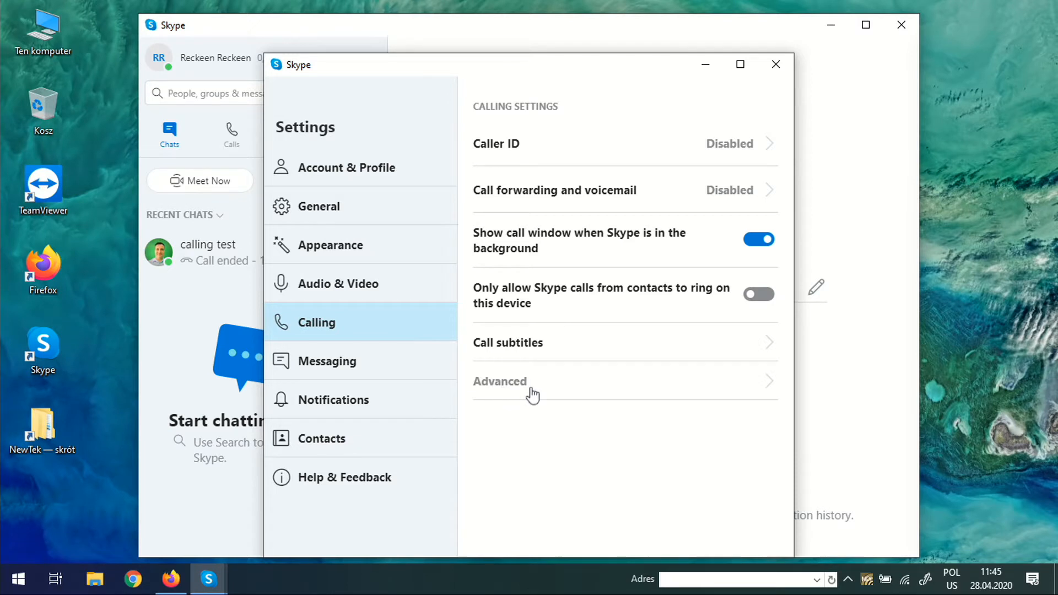
pyautogui.click(501, 392)
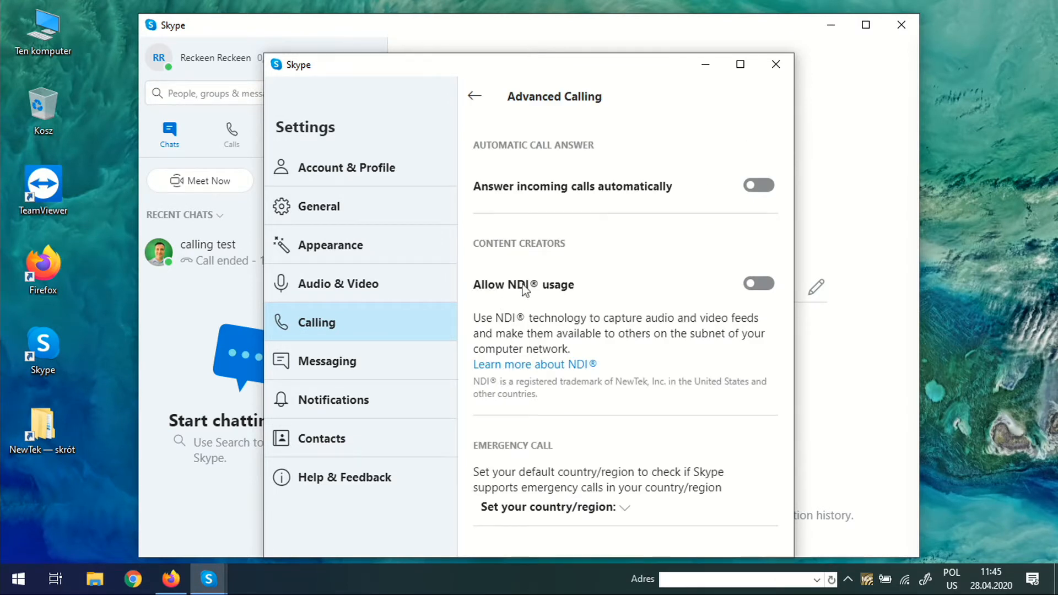
pyautogui.click(763, 287)
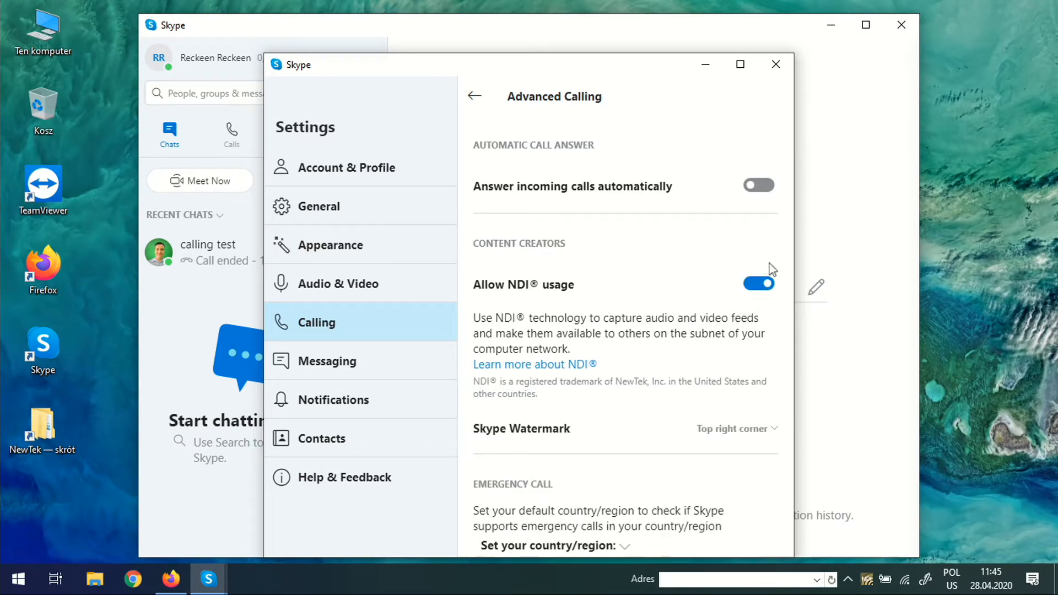
pyautogui.click(782, 71)
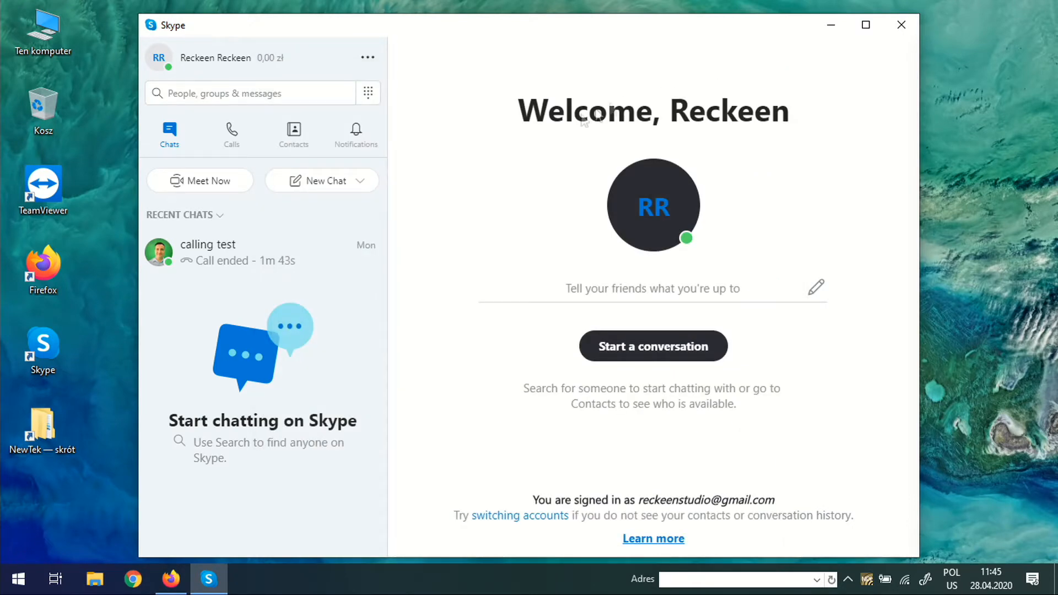
# Step: Create a group chat named REckeen with the calling test contact and start an audio call in it
pyautogui.click(352, 186)
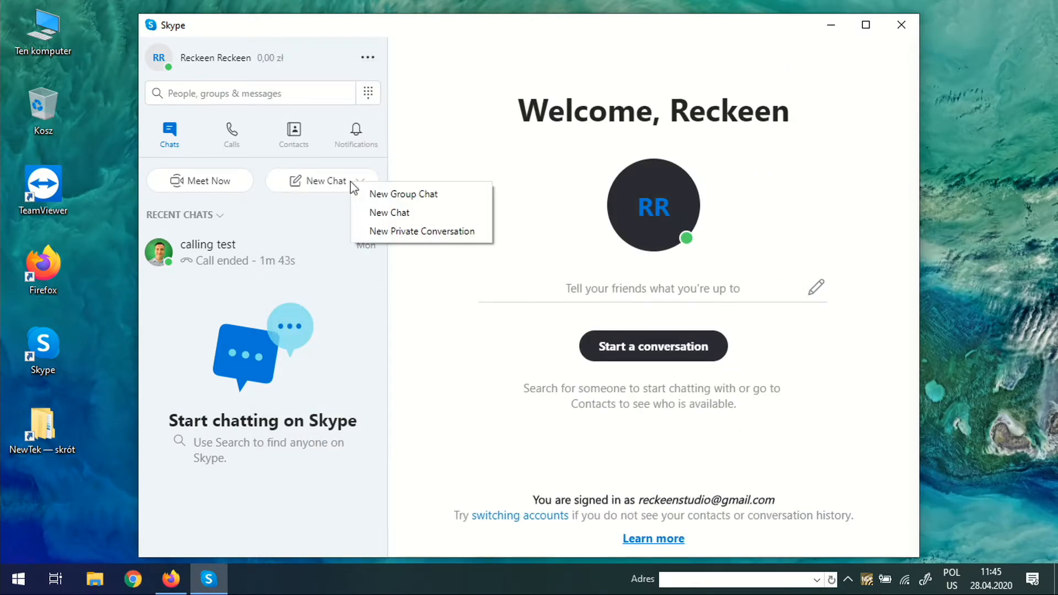
pyautogui.click(436, 195)
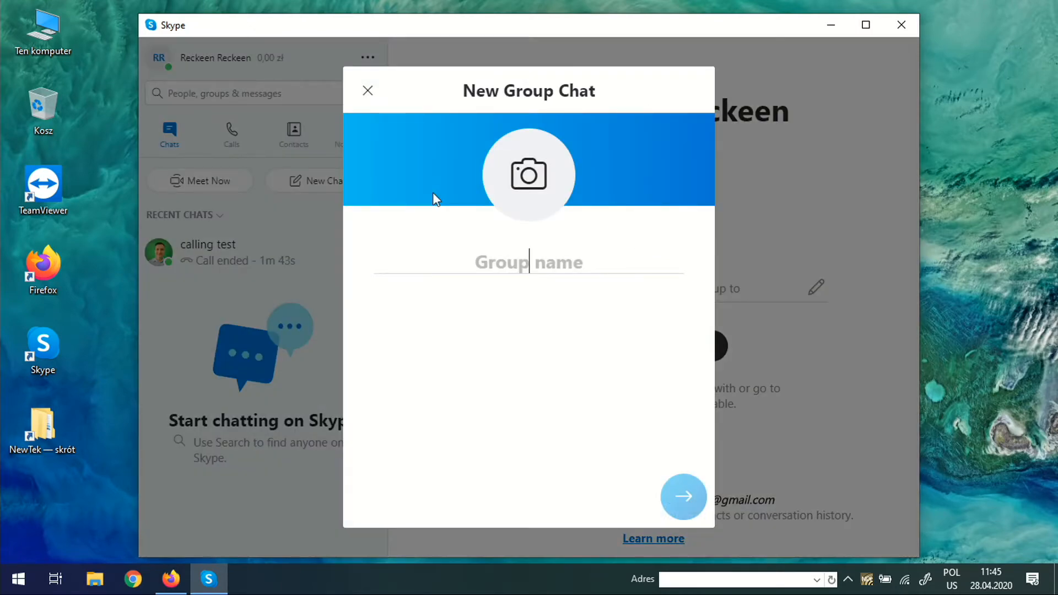
pyautogui.write('REckeen')
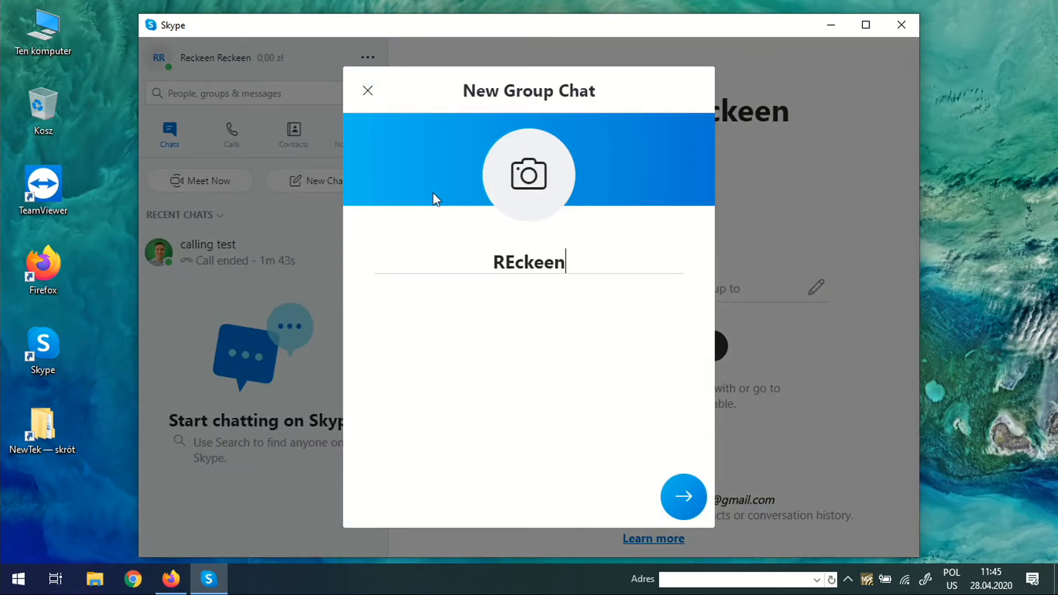
pyautogui.click(681, 494)
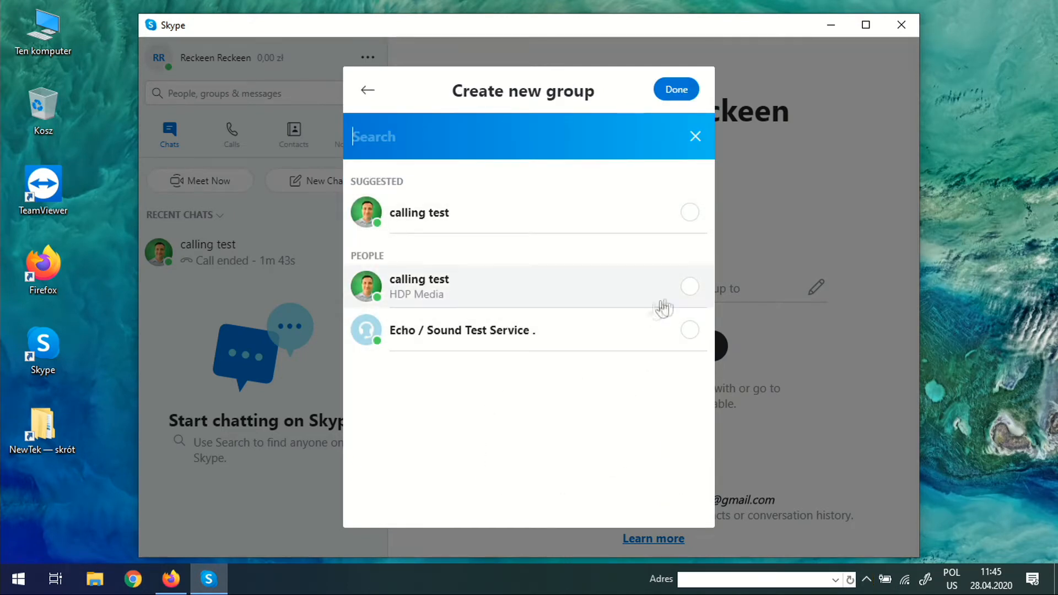
pyautogui.click(689, 291)
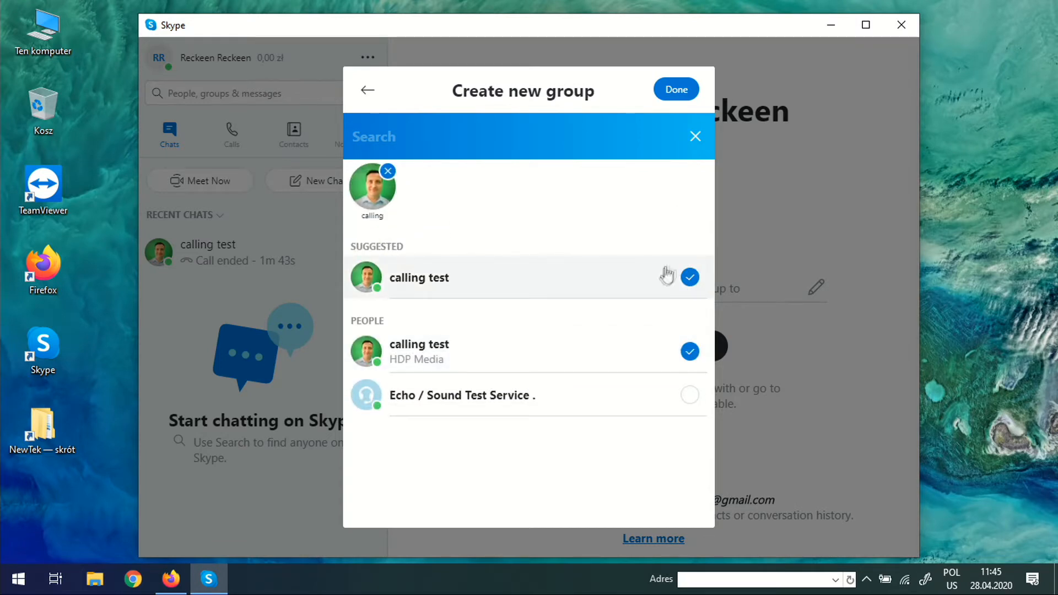
pyautogui.click(681, 93)
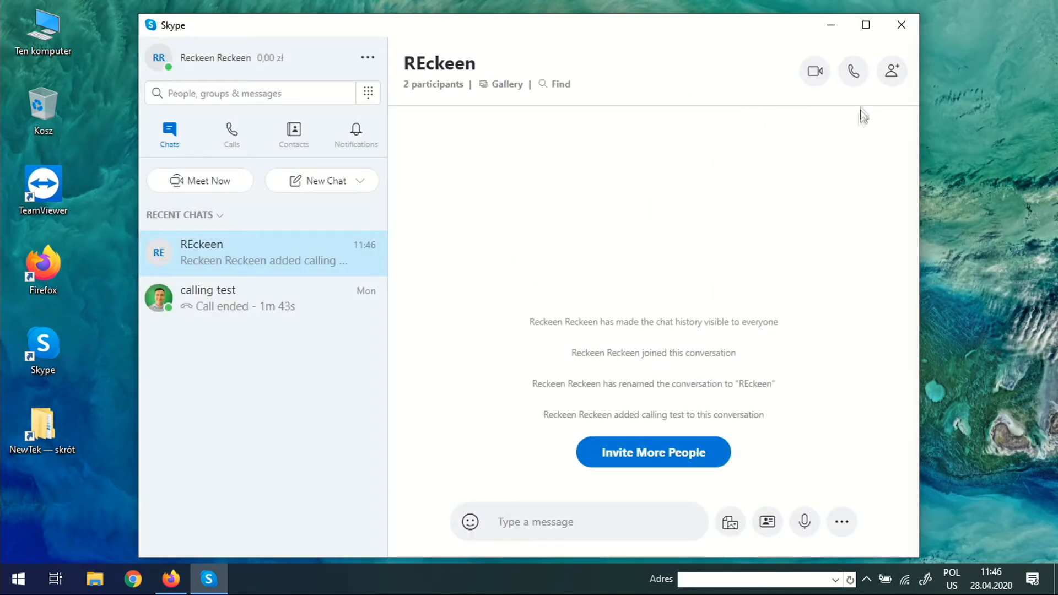
pyautogui.click(861, 70)
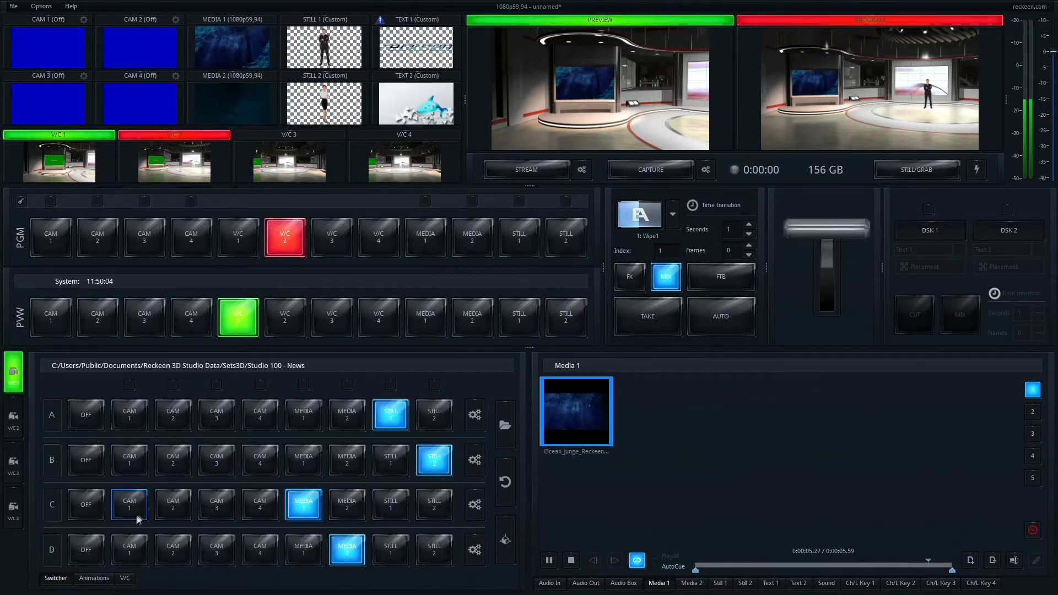
# Step: In Reckeen 3D Studio, assign CAM 1 to layer C and set CAM 1's input to the remote Skype caller's NDI feed
pyautogui.click(121, 503)
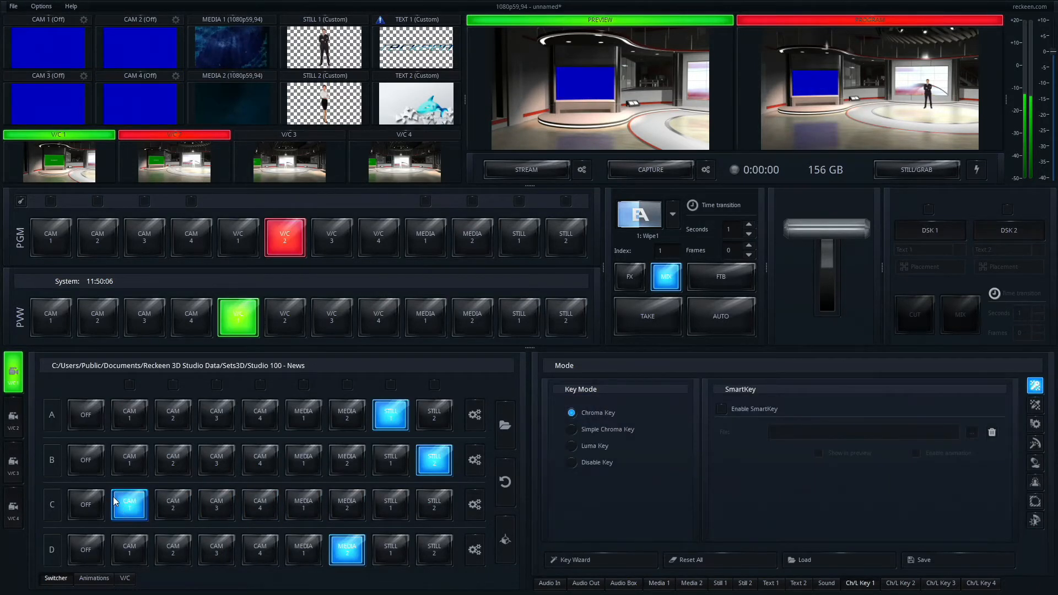
pyautogui.click(84, 20)
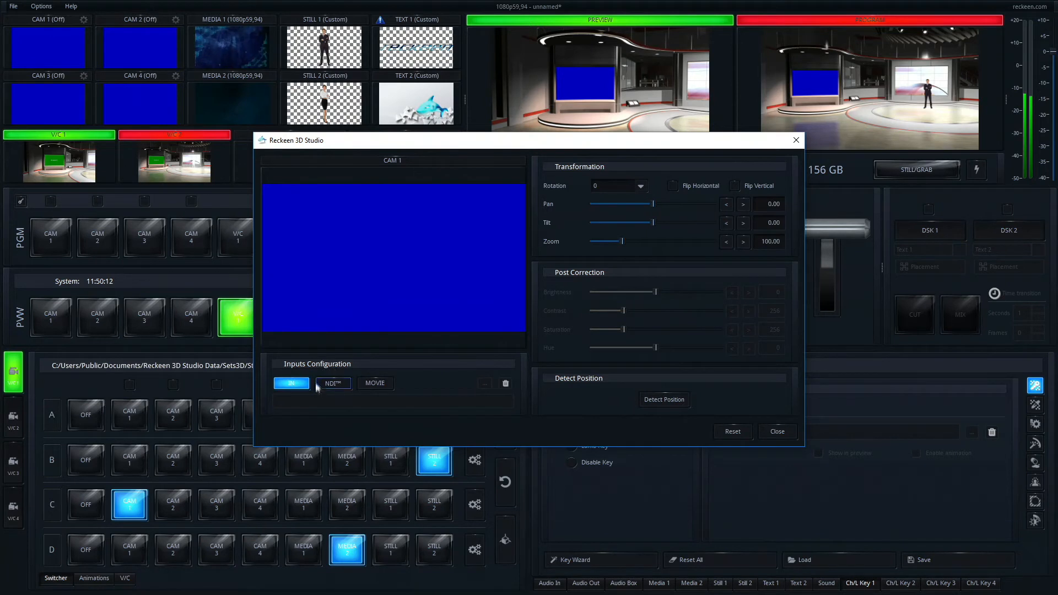
pyautogui.click(345, 385)
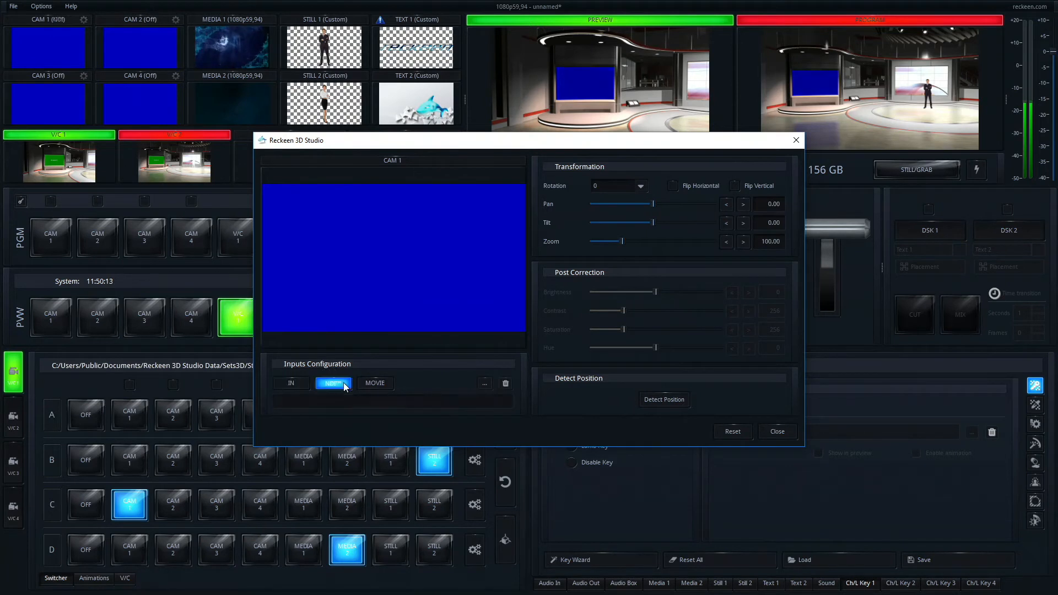
pyautogui.click(484, 383)
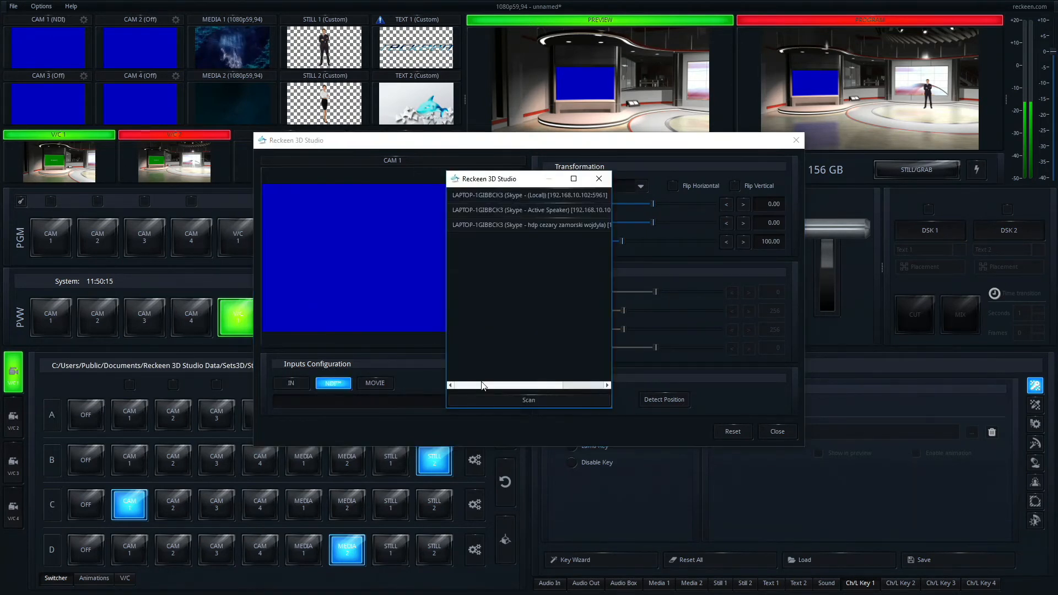
pyautogui.click(512, 227)
pyautogui.doubleClick(525, 226)
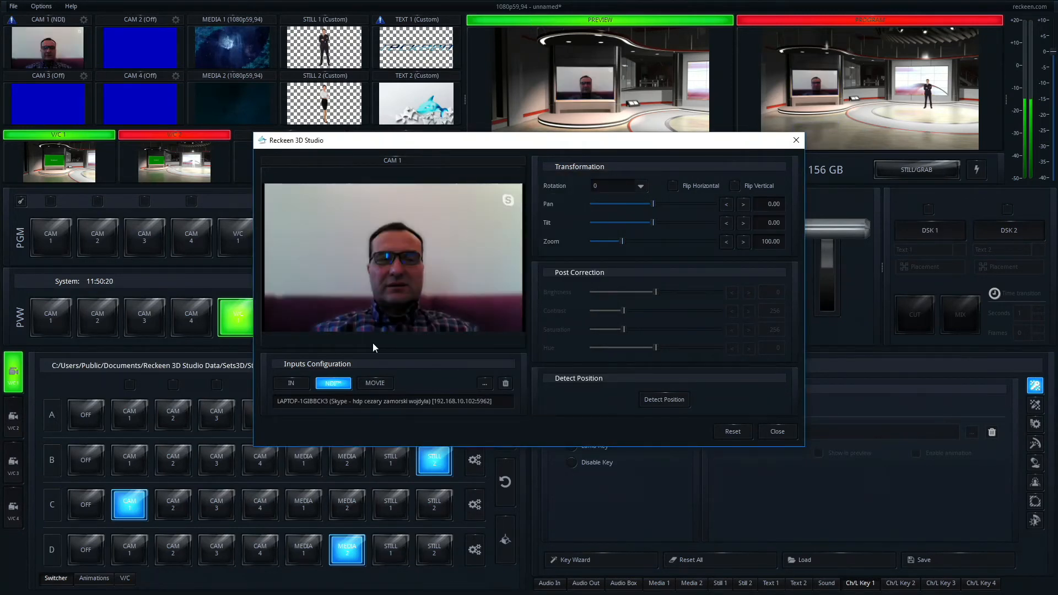
pyautogui.click(777, 432)
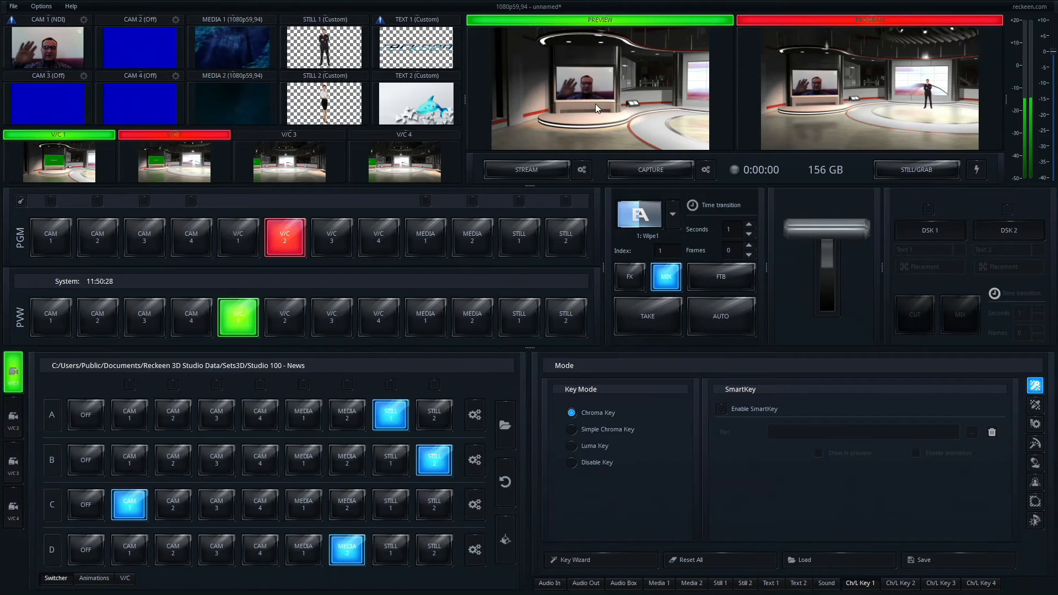
# Step: Switch the streaming output from the general service to NDI and start the stream
pyautogui.click(582, 170)
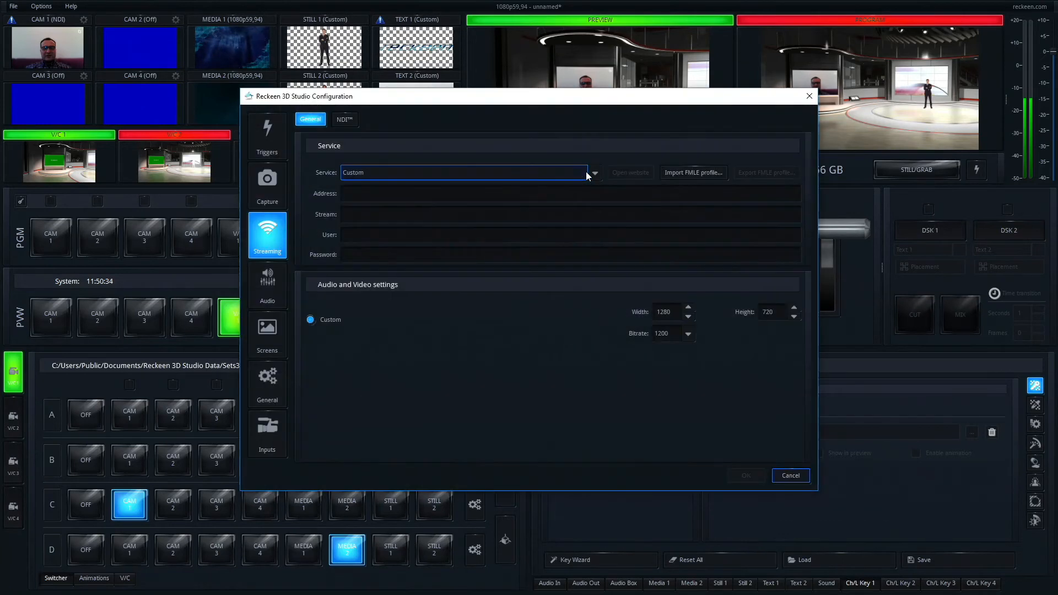
pyautogui.click(342, 119)
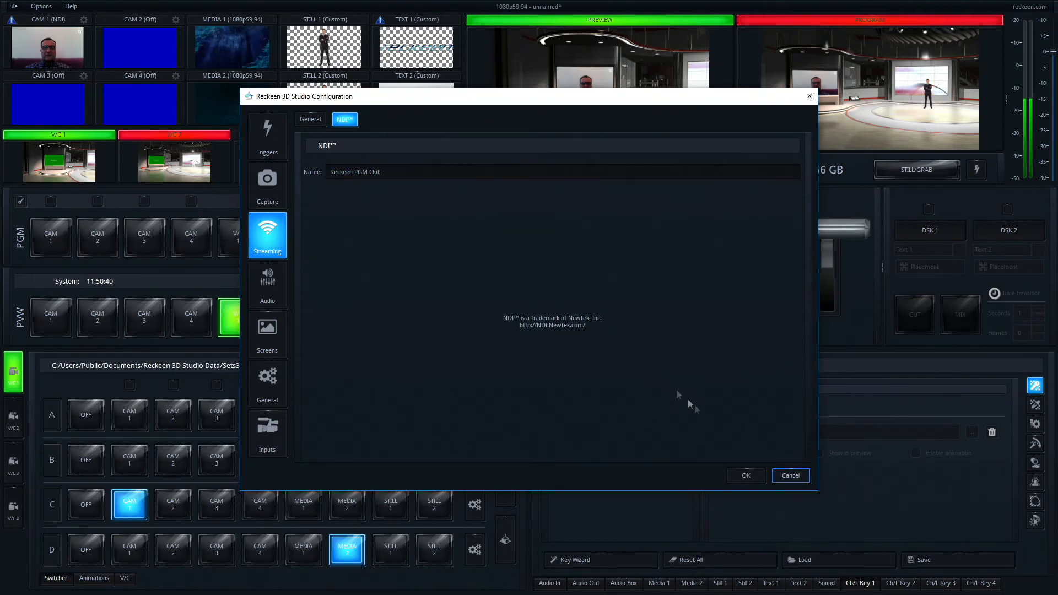
pyautogui.click(745, 476)
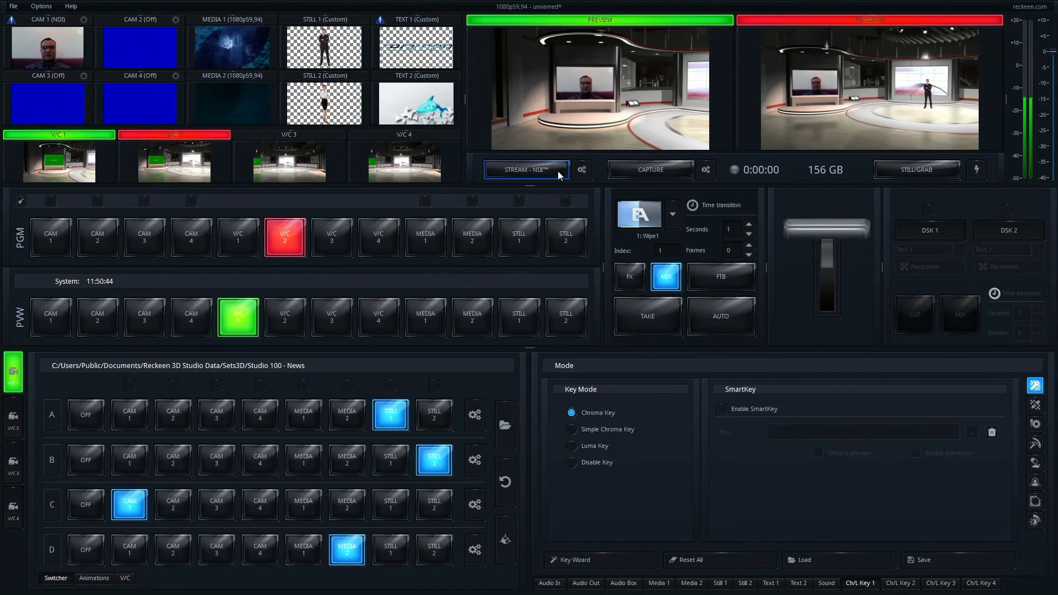
pyautogui.click(515, 174)
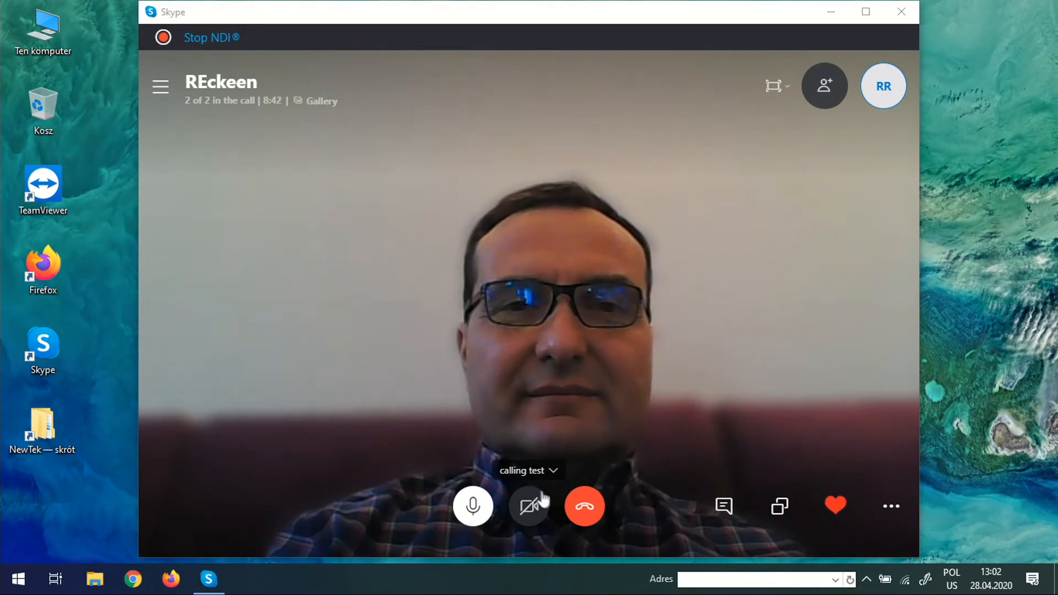
# Step: Switch to the Skype call, turn on its camera, and set NDI Virtual Input's source to Reckeen PGM Out from RECKEENPC
pyautogui.click(531, 512)
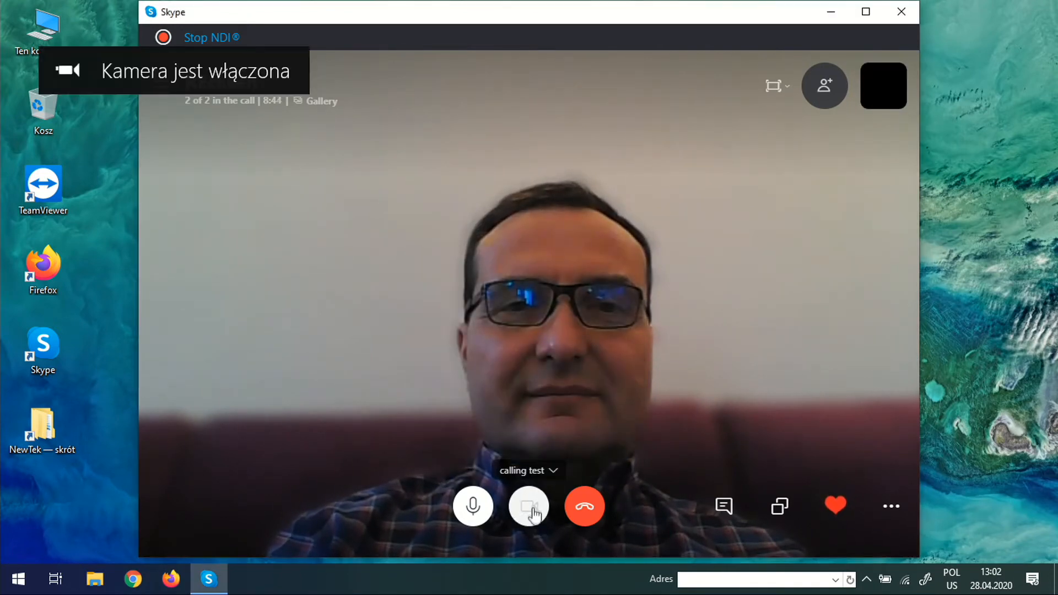
pyautogui.click(867, 578)
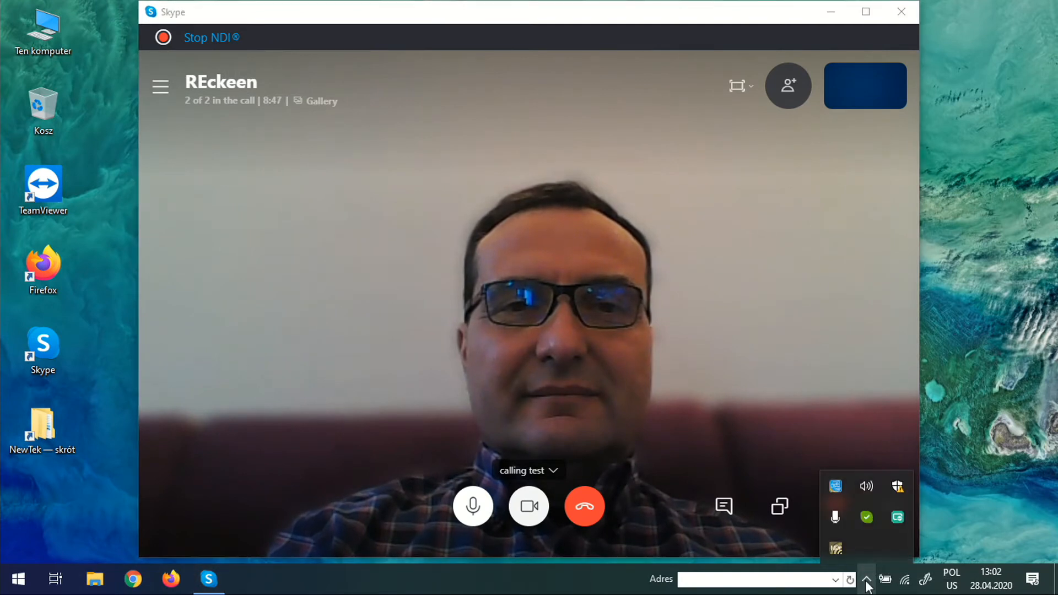
pyautogui.rightClick(837, 549)
pyautogui.moveTo(788, 452)
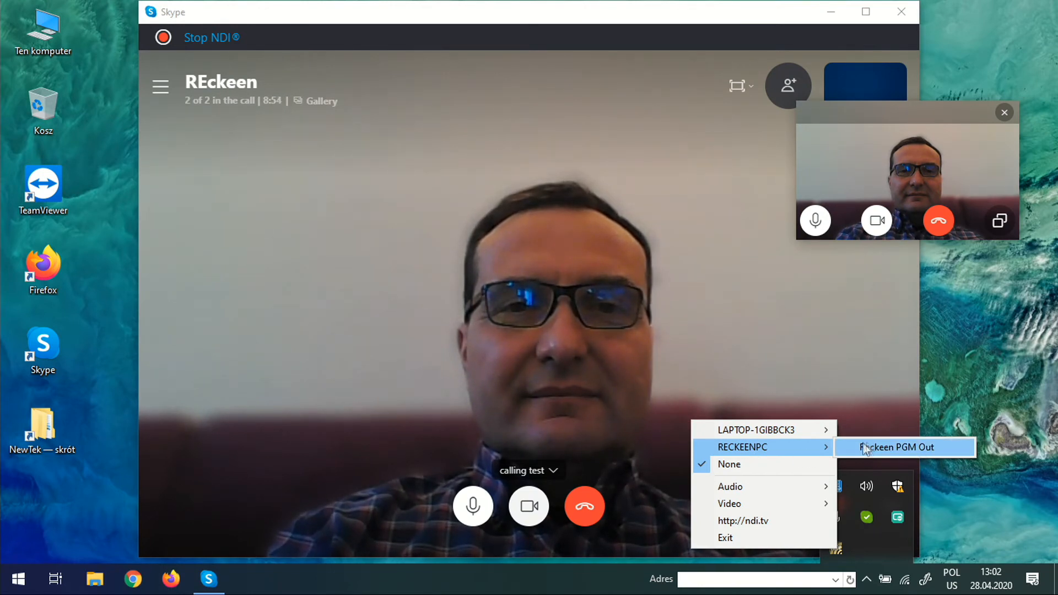
pyautogui.click(919, 444)
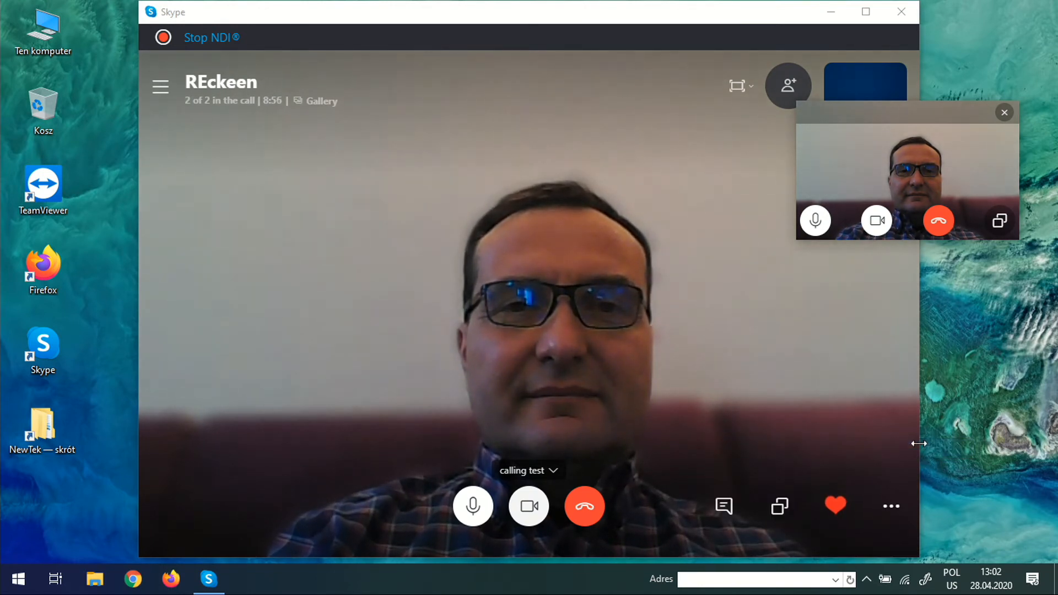
# Step: Set the camera to NewTek NDI Video in Skype's Audio & Video settings
pyautogui.click(160, 86)
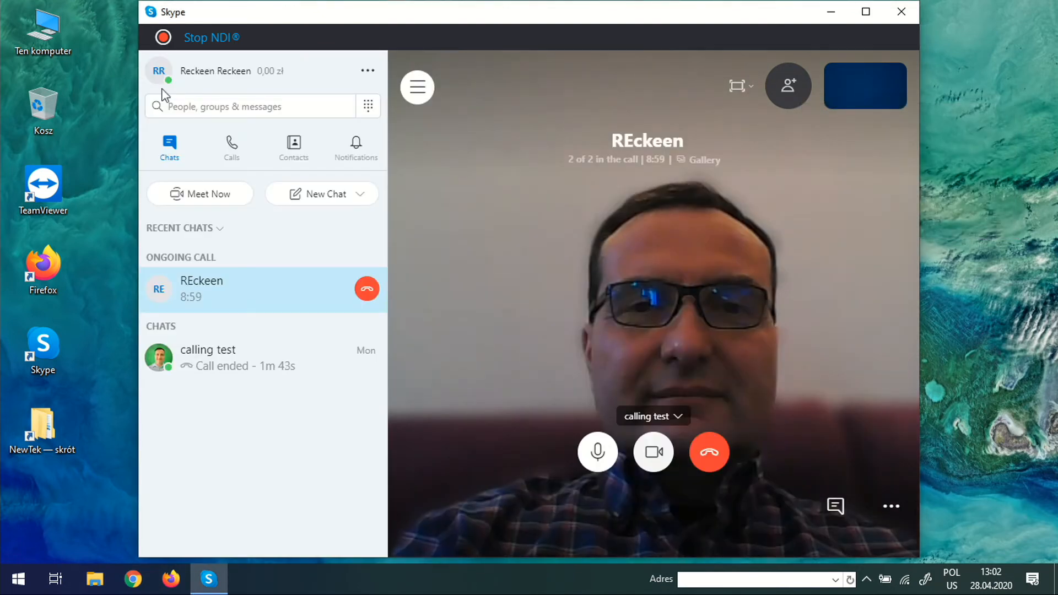
pyautogui.click(373, 75)
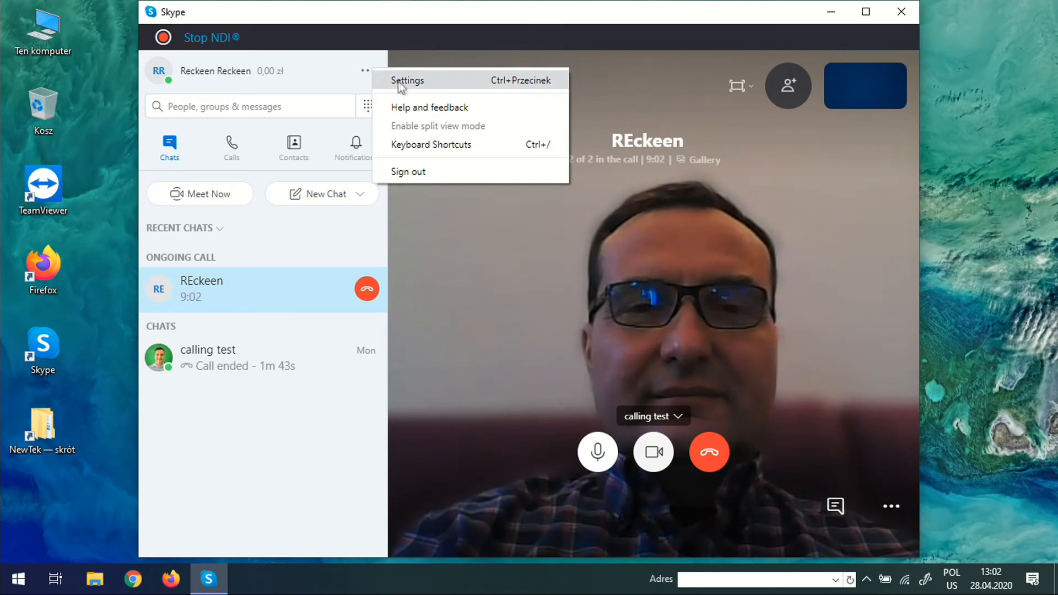
pyautogui.click(432, 81)
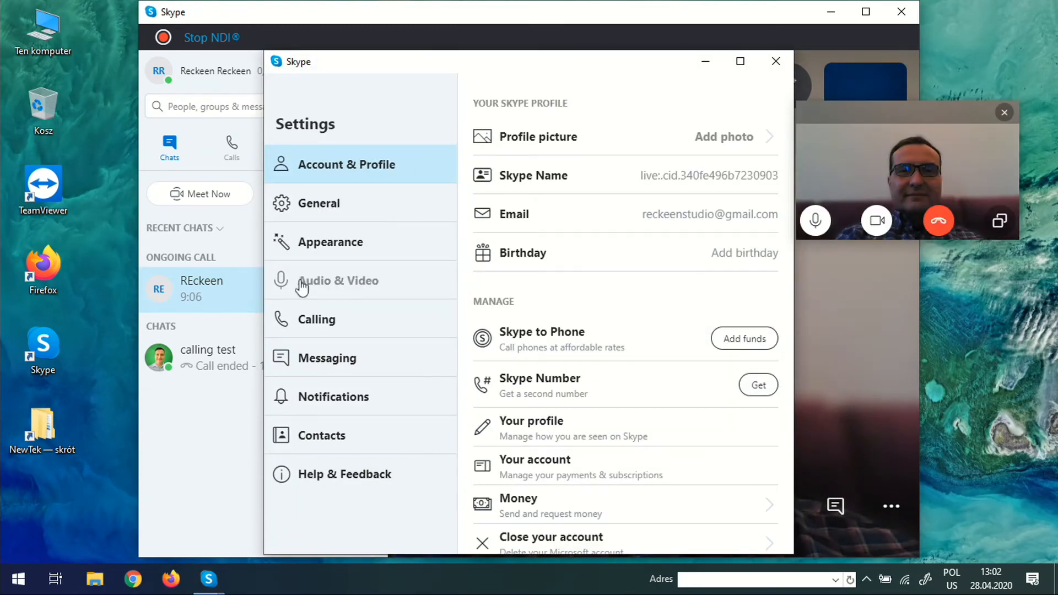
pyautogui.click(362, 287)
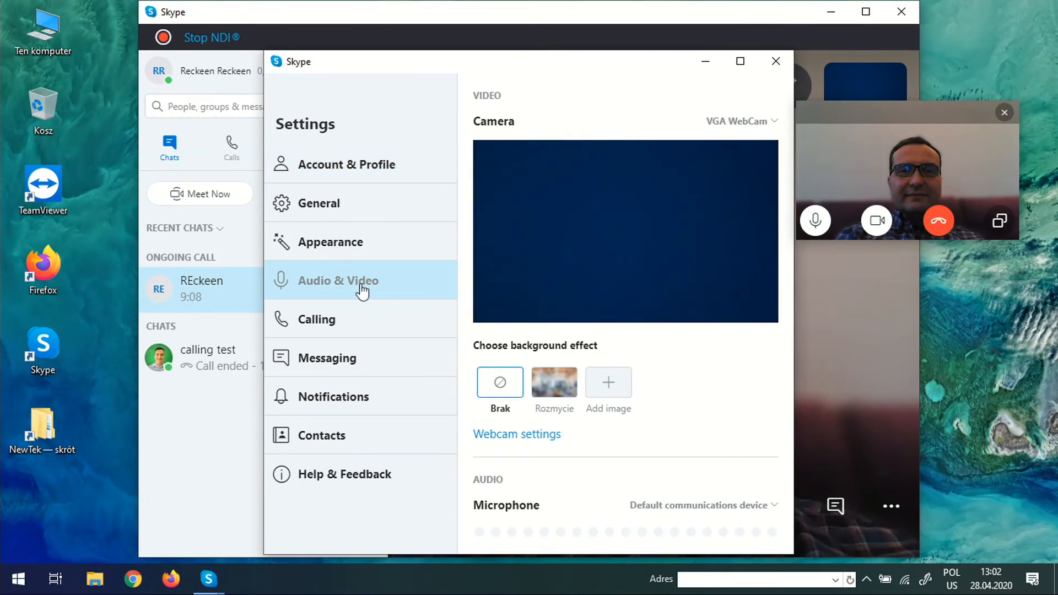
pyautogui.click(750, 124)
pyautogui.click(761, 147)
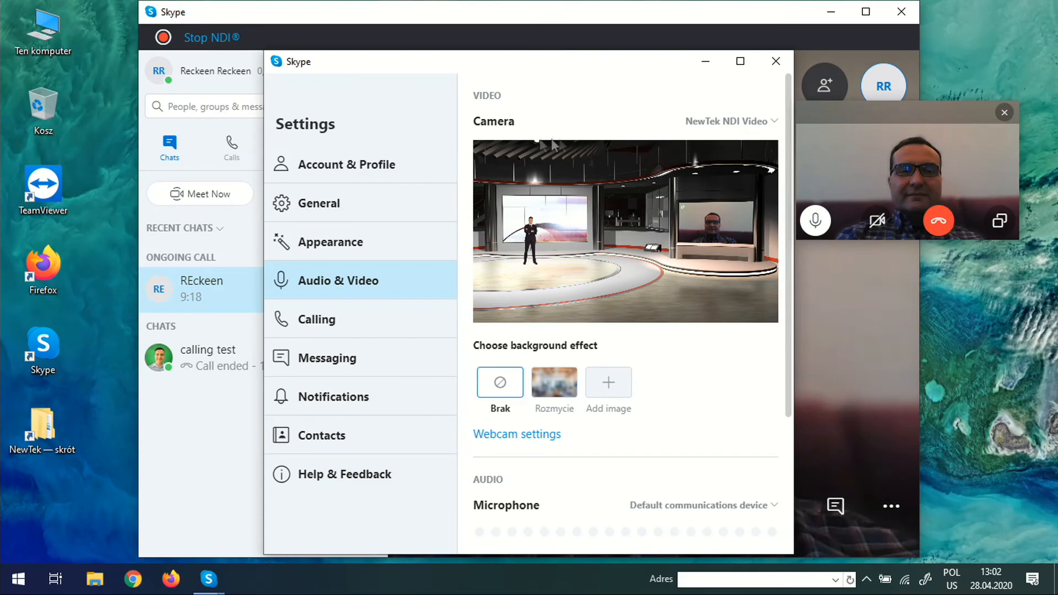
# Step: Set the microphone to Linia (NewTek NDI Audio), review the camera preview, and close the settings window
pyautogui.scroll(-3, 739, 338)
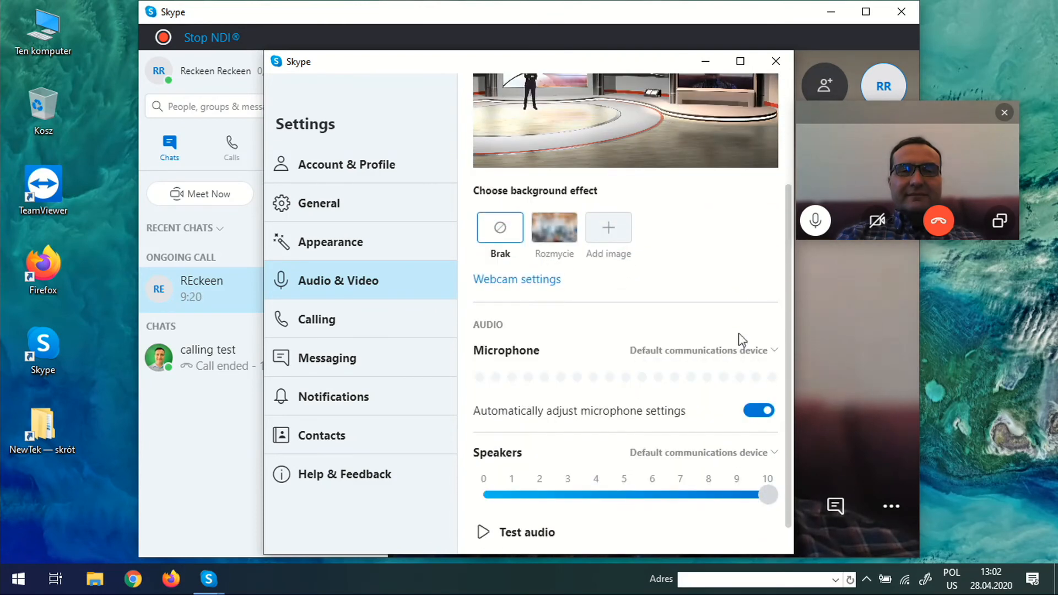
pyautogui.click(684, 351)
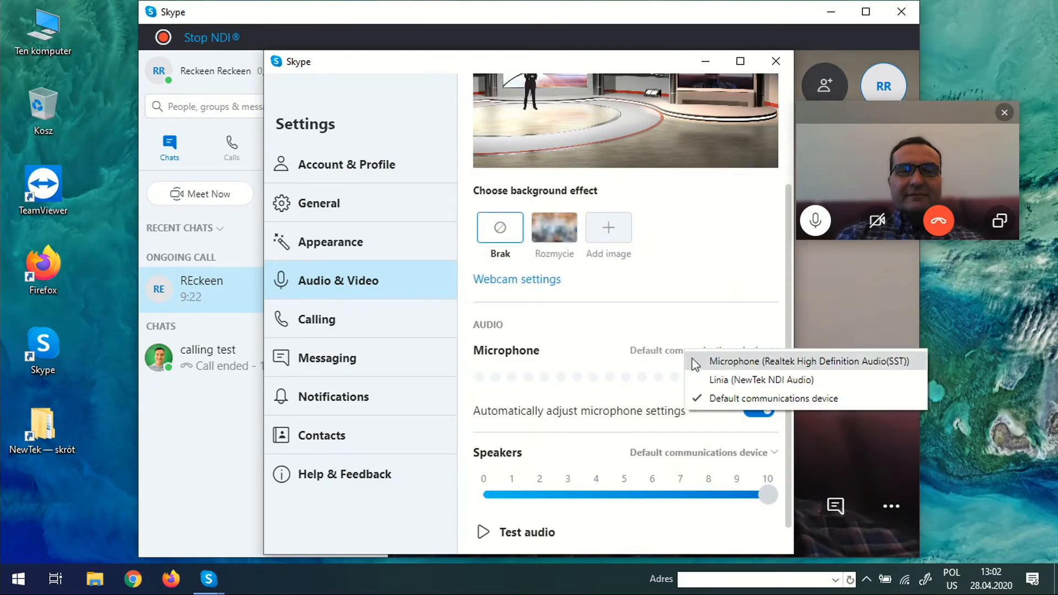
pyautogui.click(750, 383)
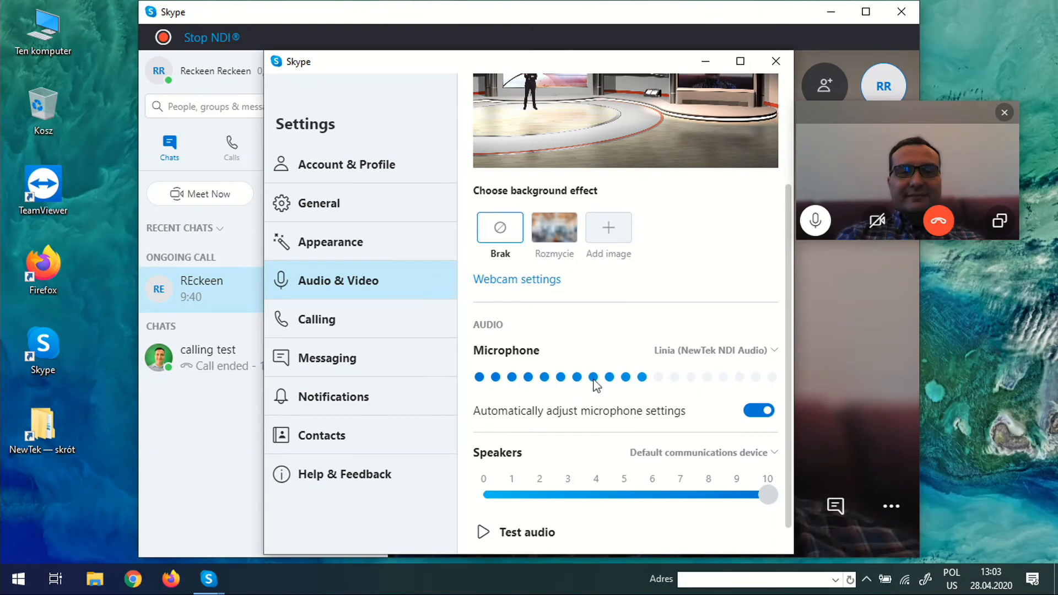
pyautogui.scroll(2, 603, 380)
pyautogui.scroll(2, 602, 381)
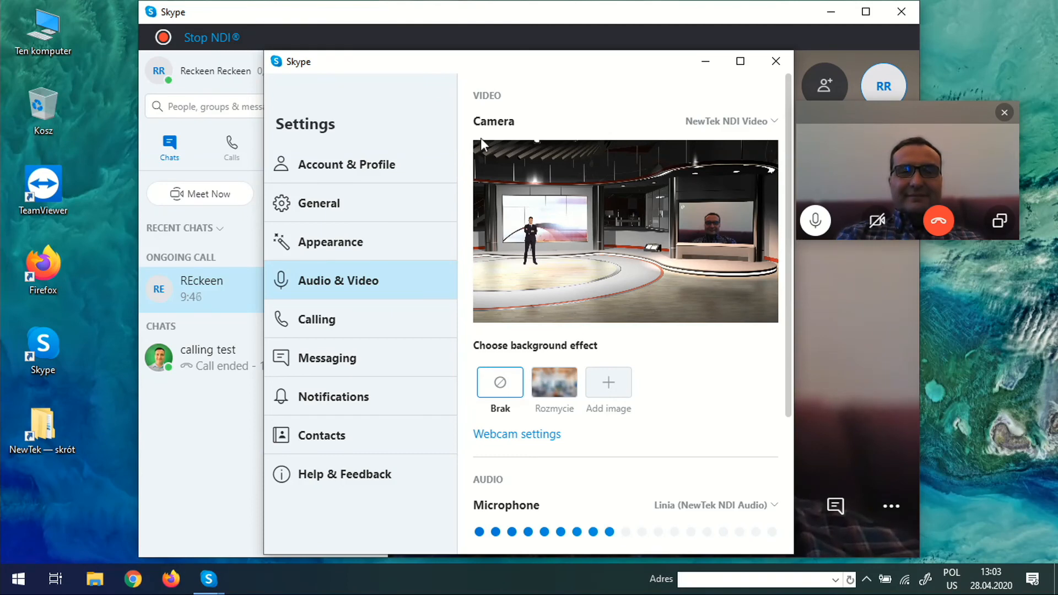
pyautogui.click(776, 62)
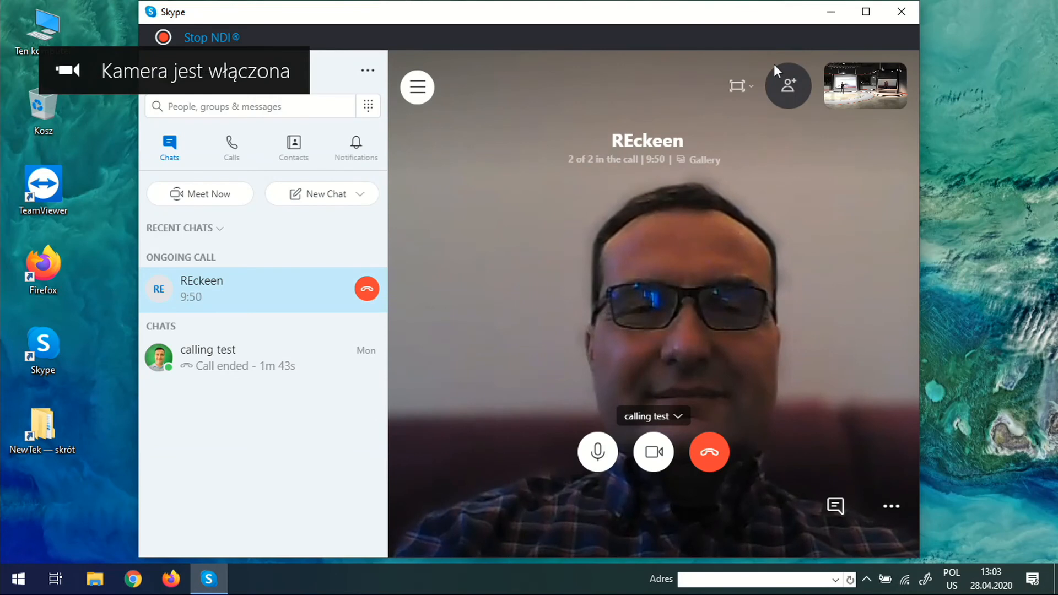